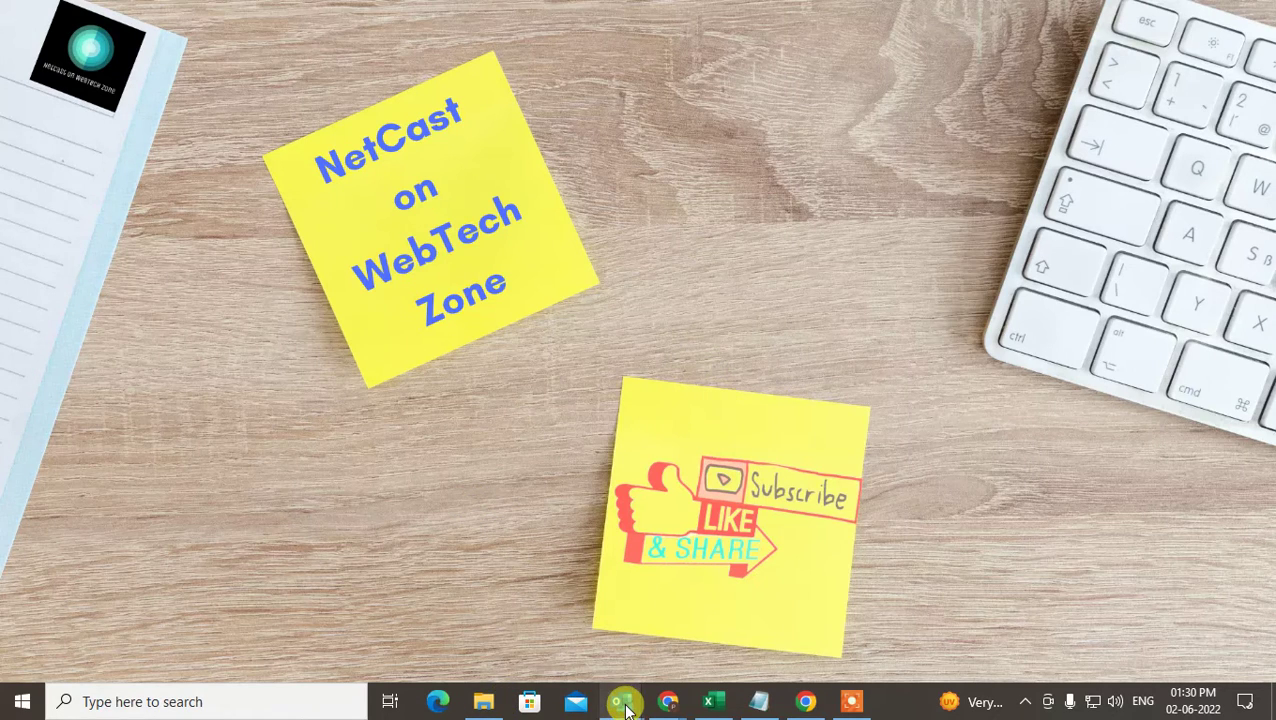
Close the second, duplicate Outlook Inbox window from its taskbar preview.
mouse_move(626, 708)
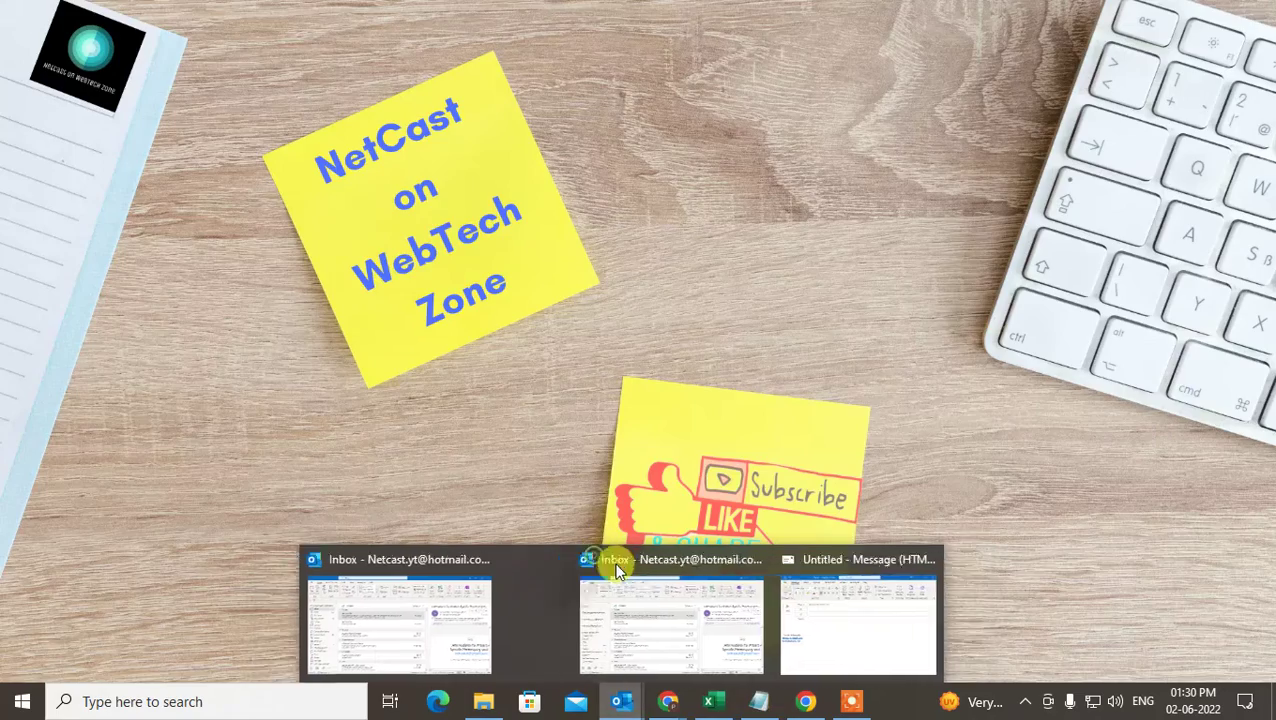
click(778, 559)
Close the stray draft, switch Outlook to People, and browse the main account's Contacts folder.
click(798, 560)
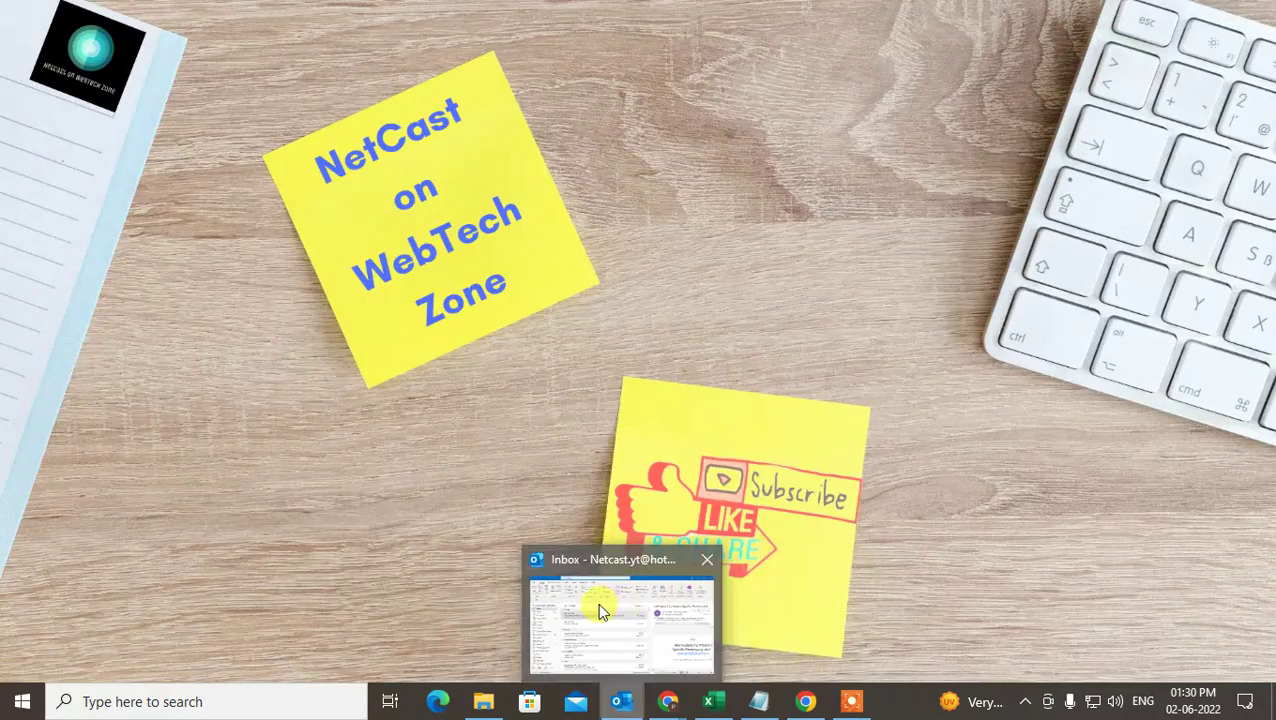
click(597, 602)
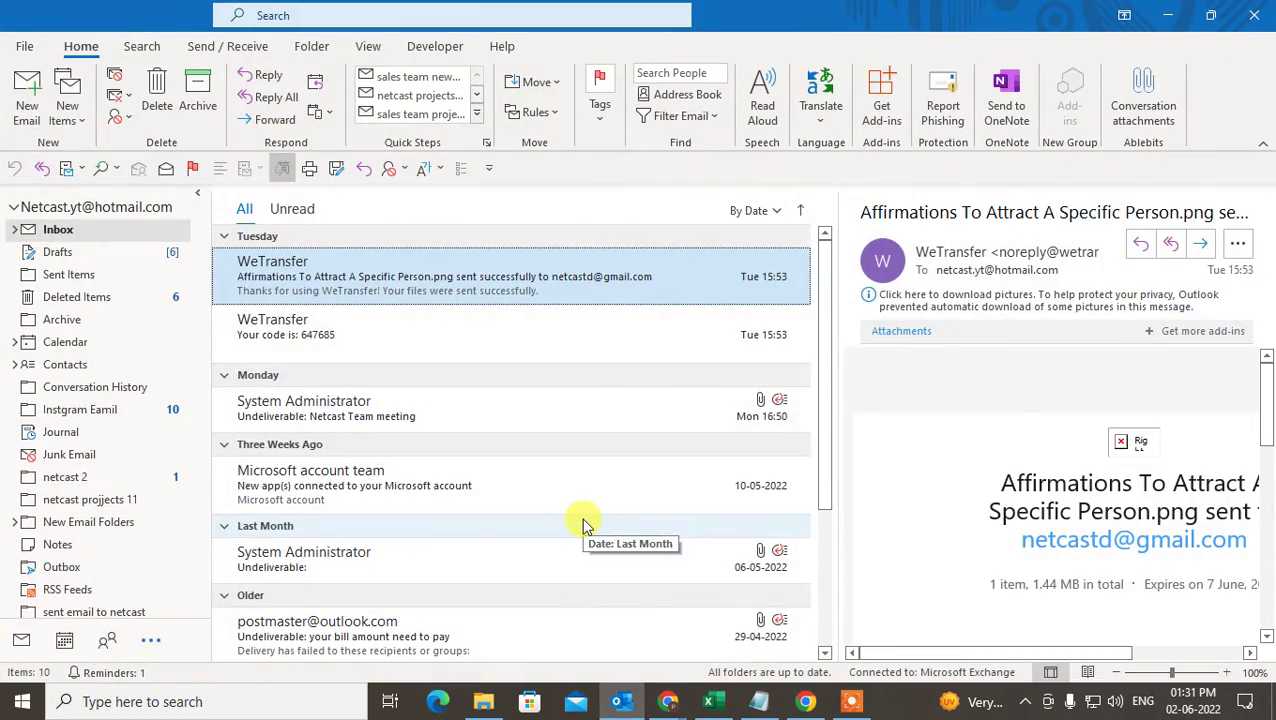
click(108, 642)
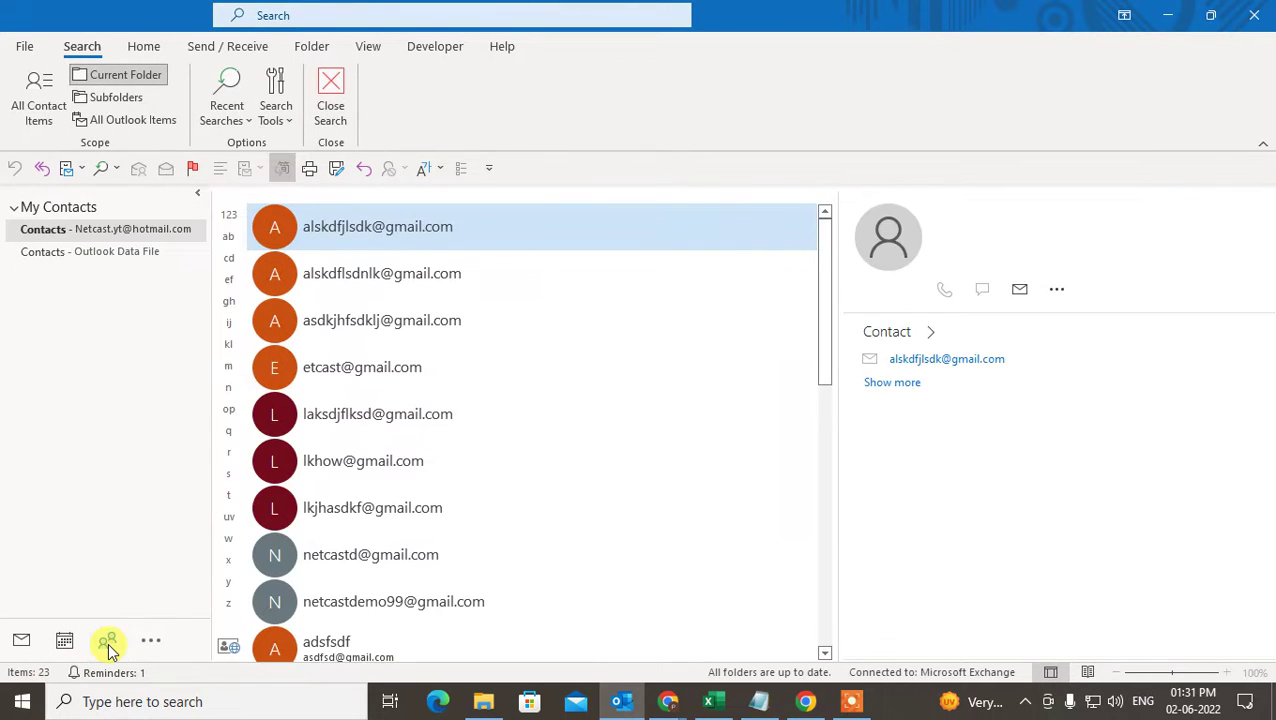
click(143, 46)
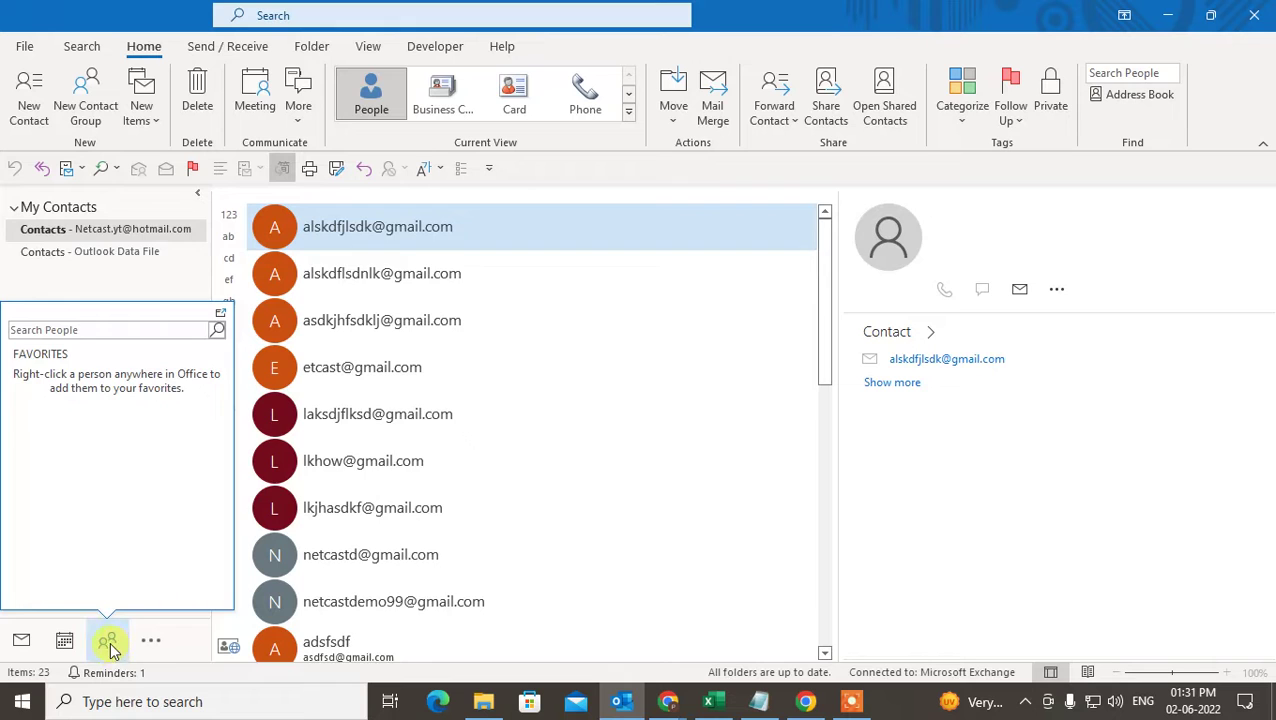
click(100, 230)
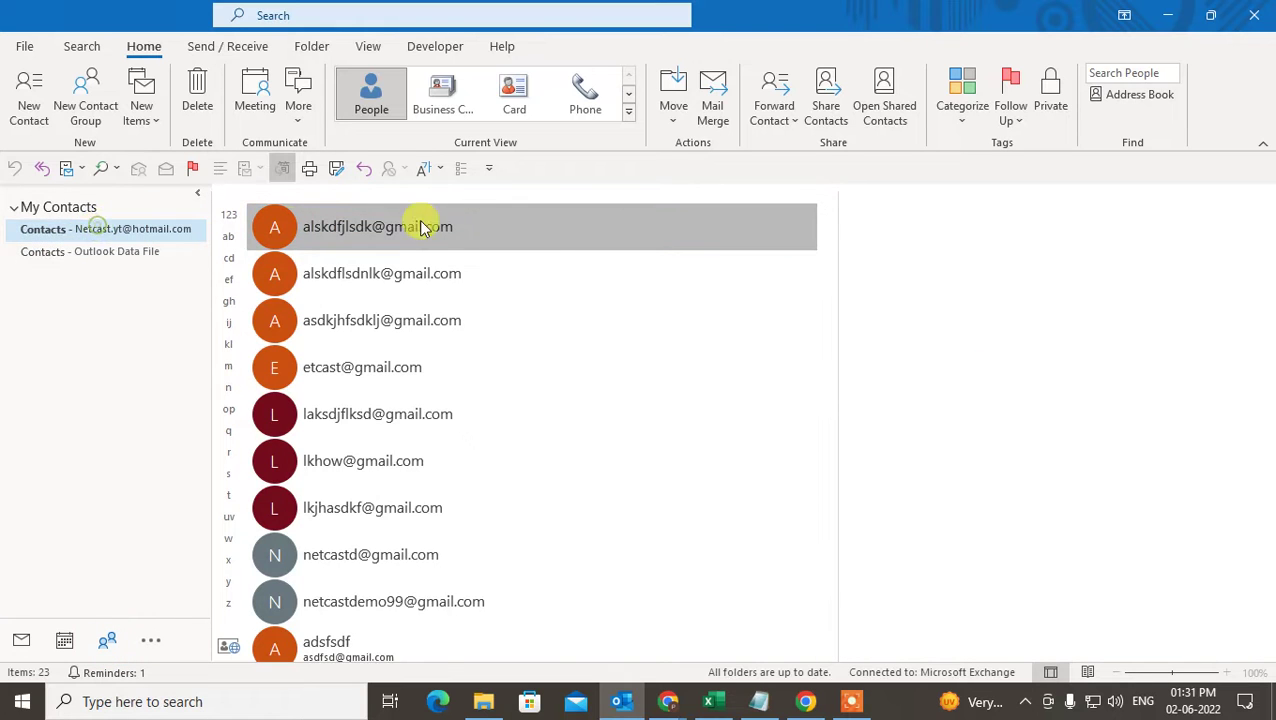
scroll(480, 385, down, 5)
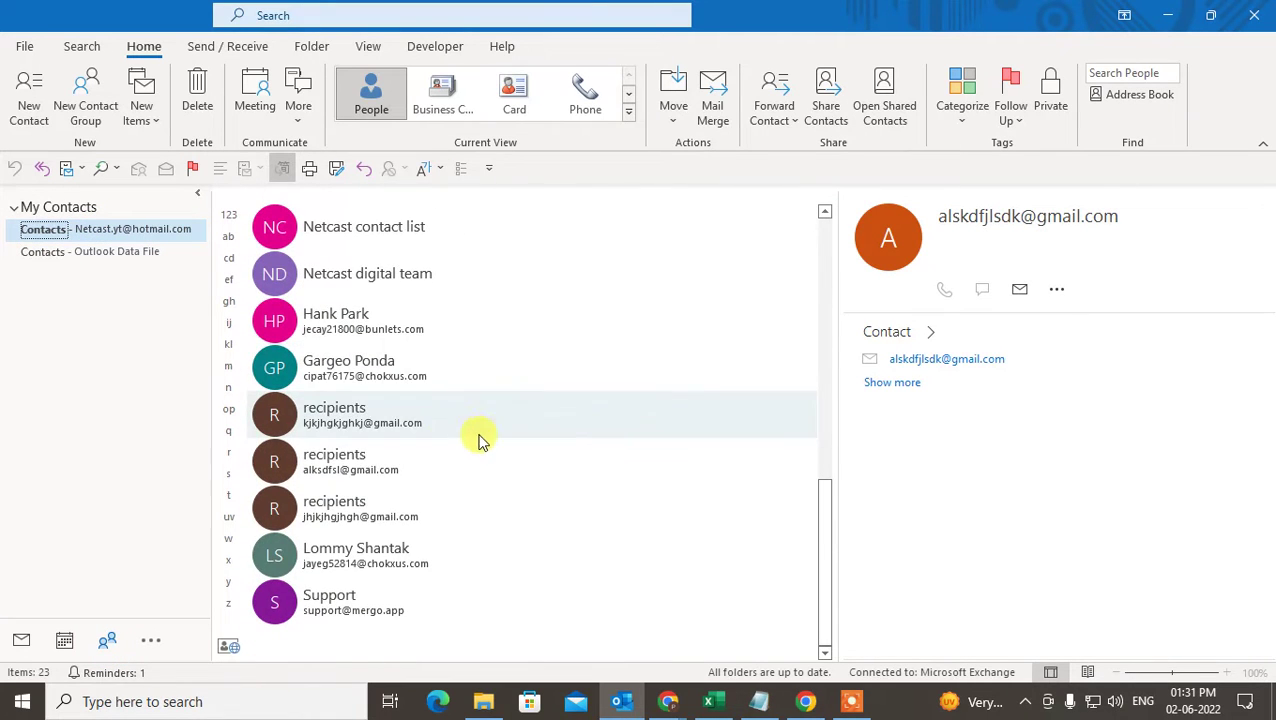
scroll(480, 478, up, 5)
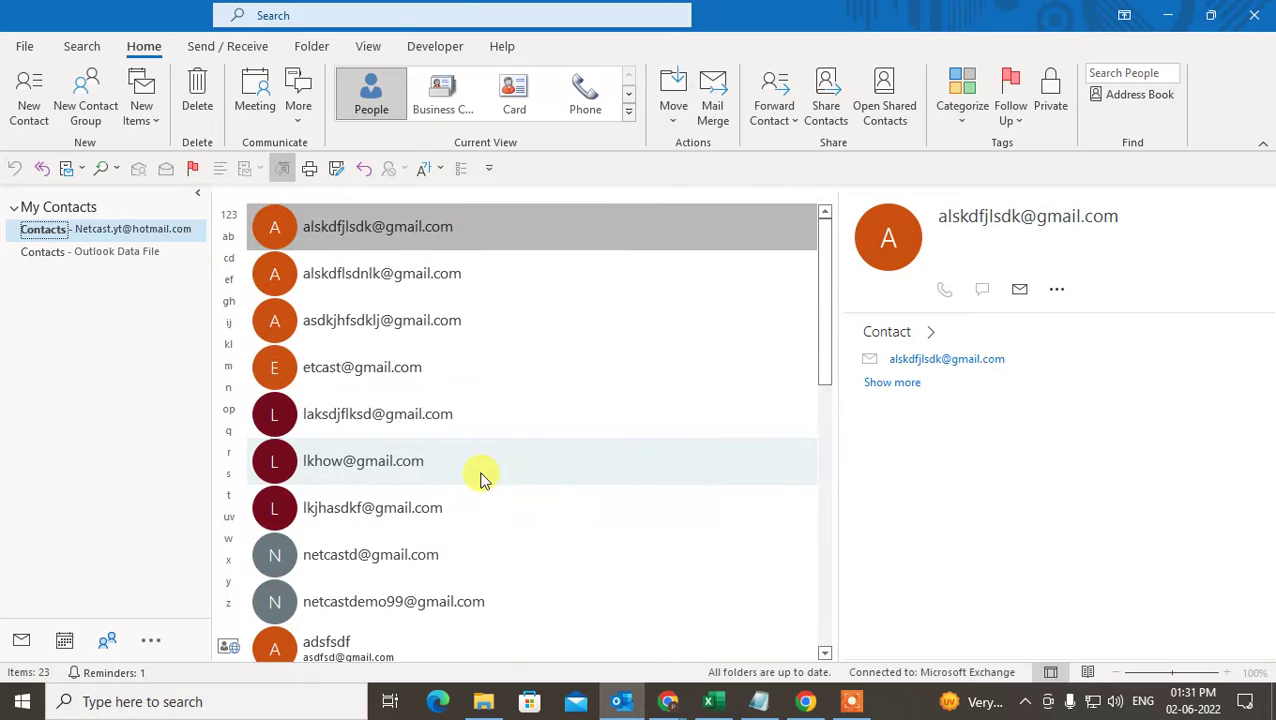
scroll(584, 441, down, 5)
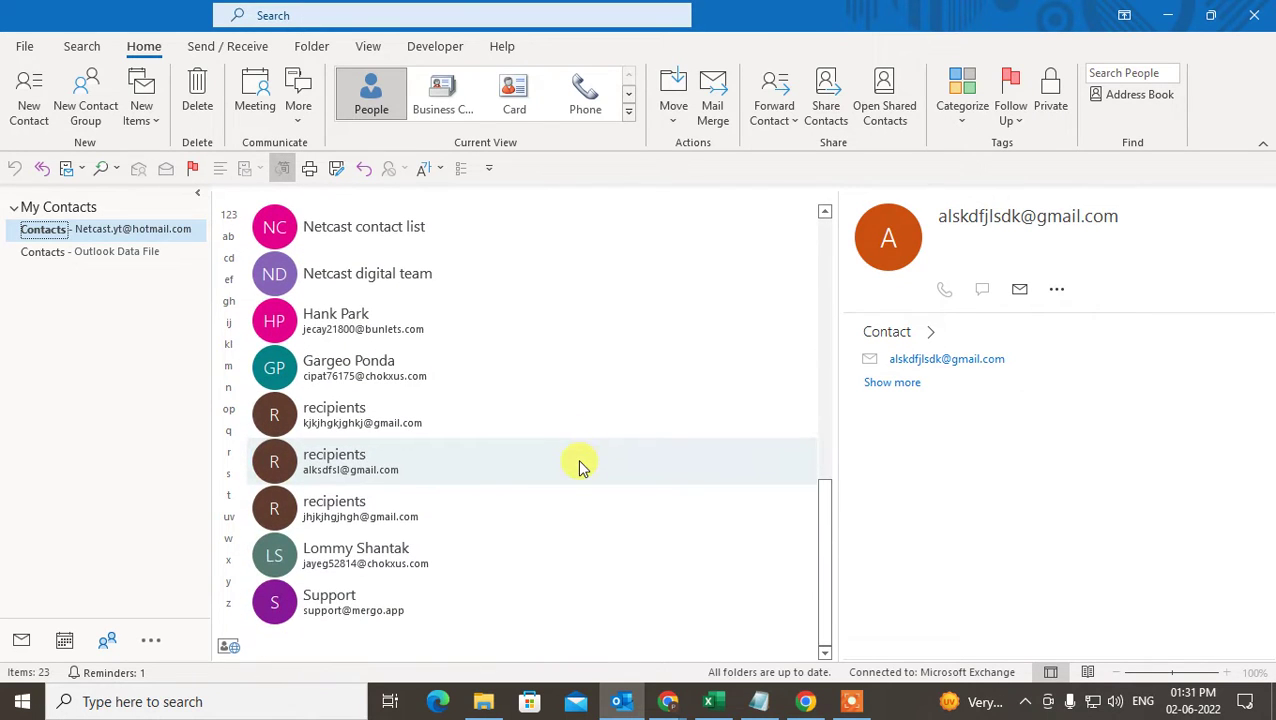
scroll(447, 547, up, 2)
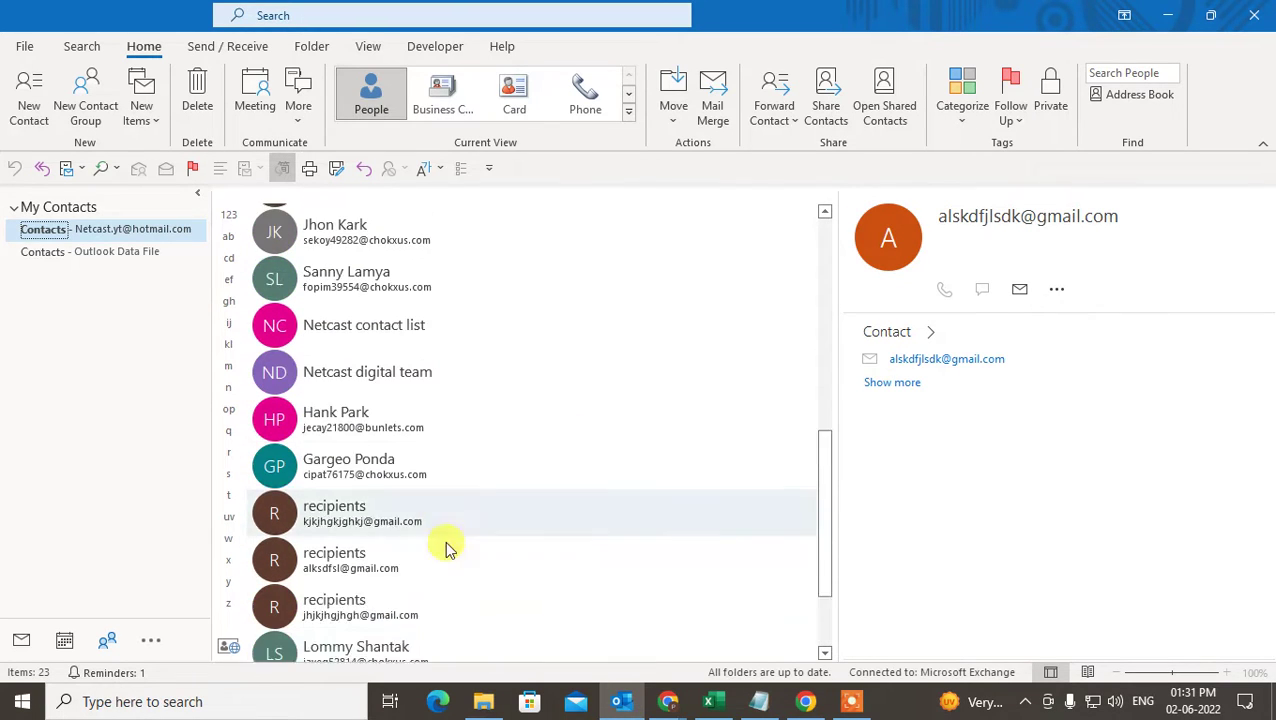
Open the Outlook Data File contacts, review the Netcast contact list group, and start a new contact group.
click(60, 251)
scroll(587, 418, down, 2)
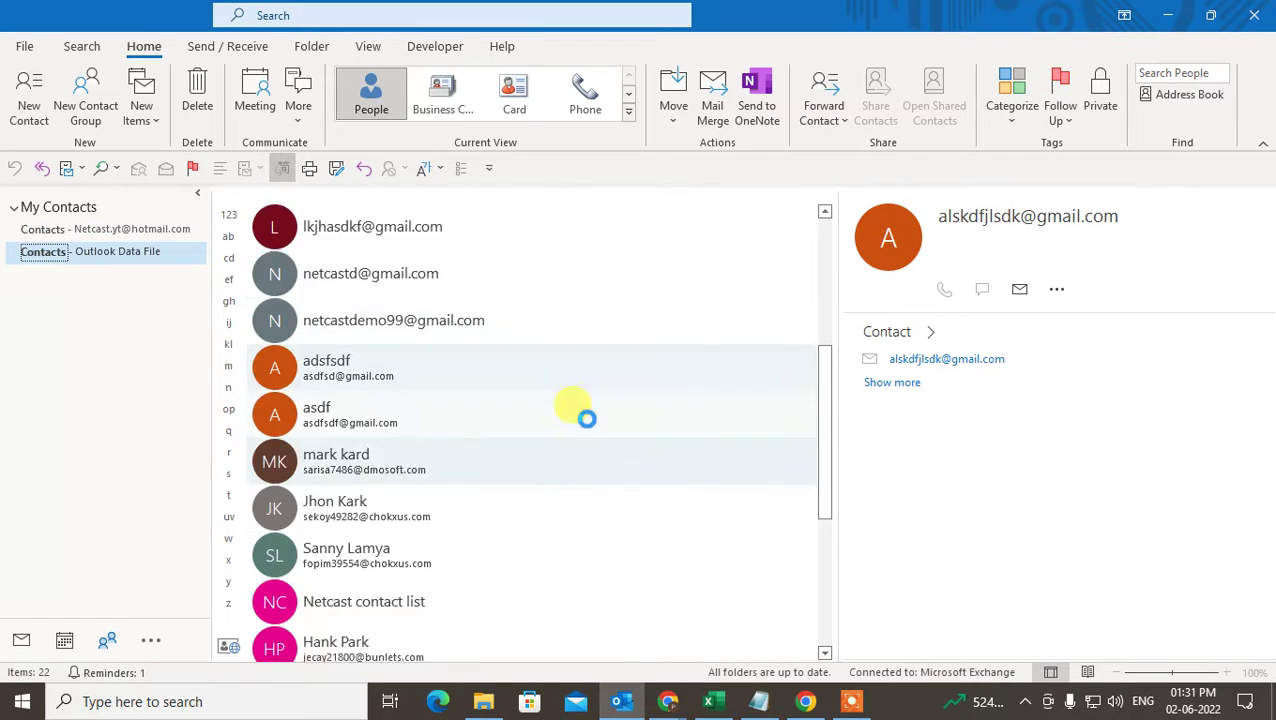
scroll(550, 441, down, 3)
click(455, 565)
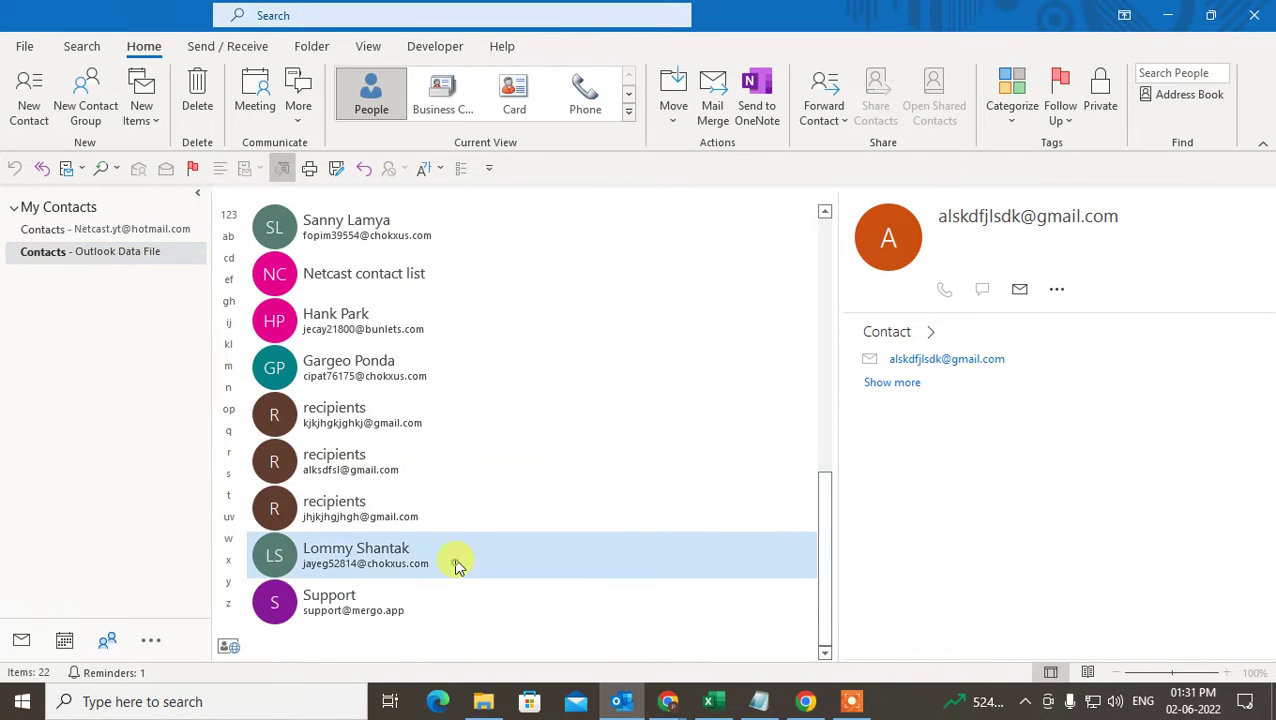
scroll(447, 460, up, 1)
click(285, 323)
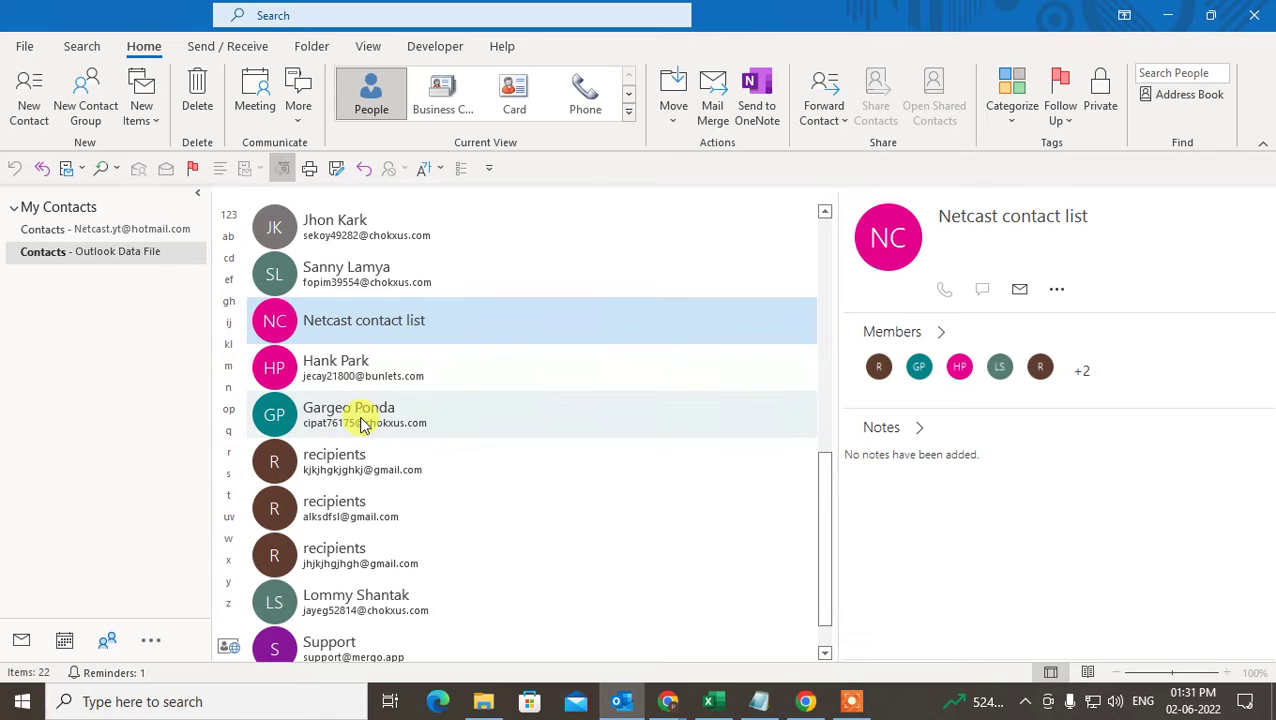
scroll(362, 424, up, 6)
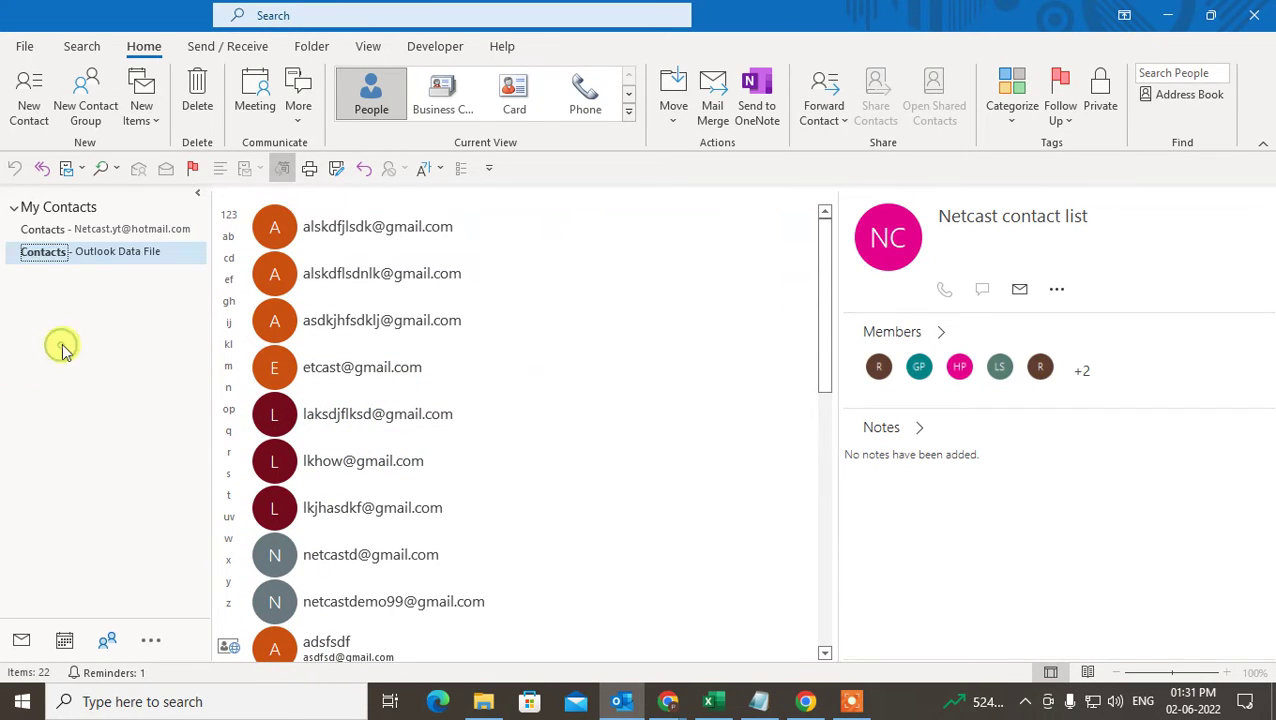
click(88, 112)
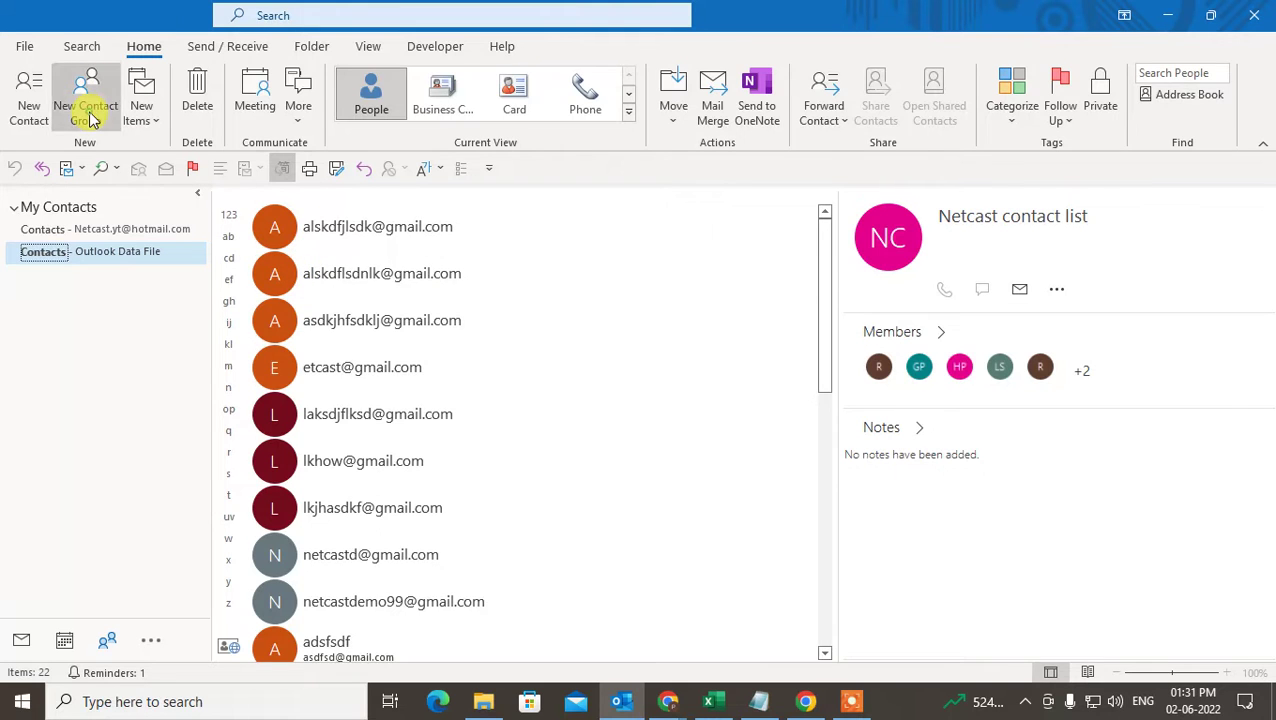
Name the new contact group 'digital marketing teams' and bring up the Add Members options.
drag(610, 73, 648, 65)
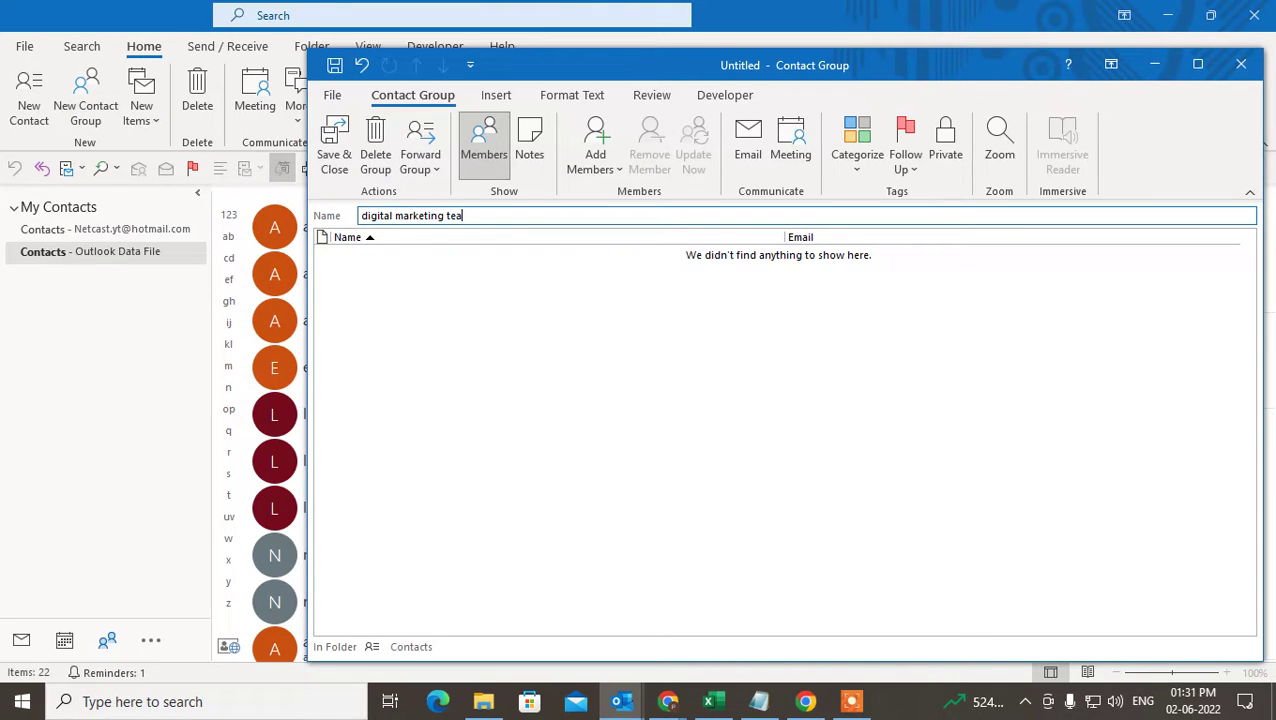
click(402, 291)
click(393, 215)
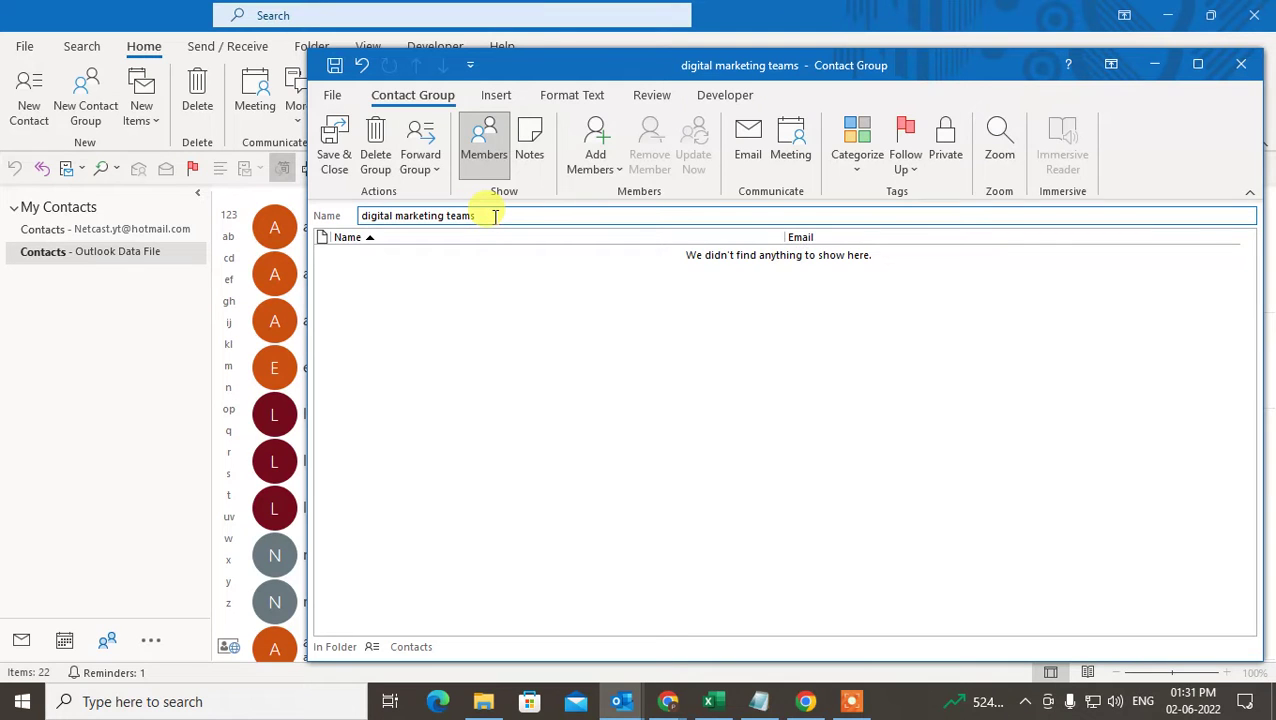
click(414, 261)
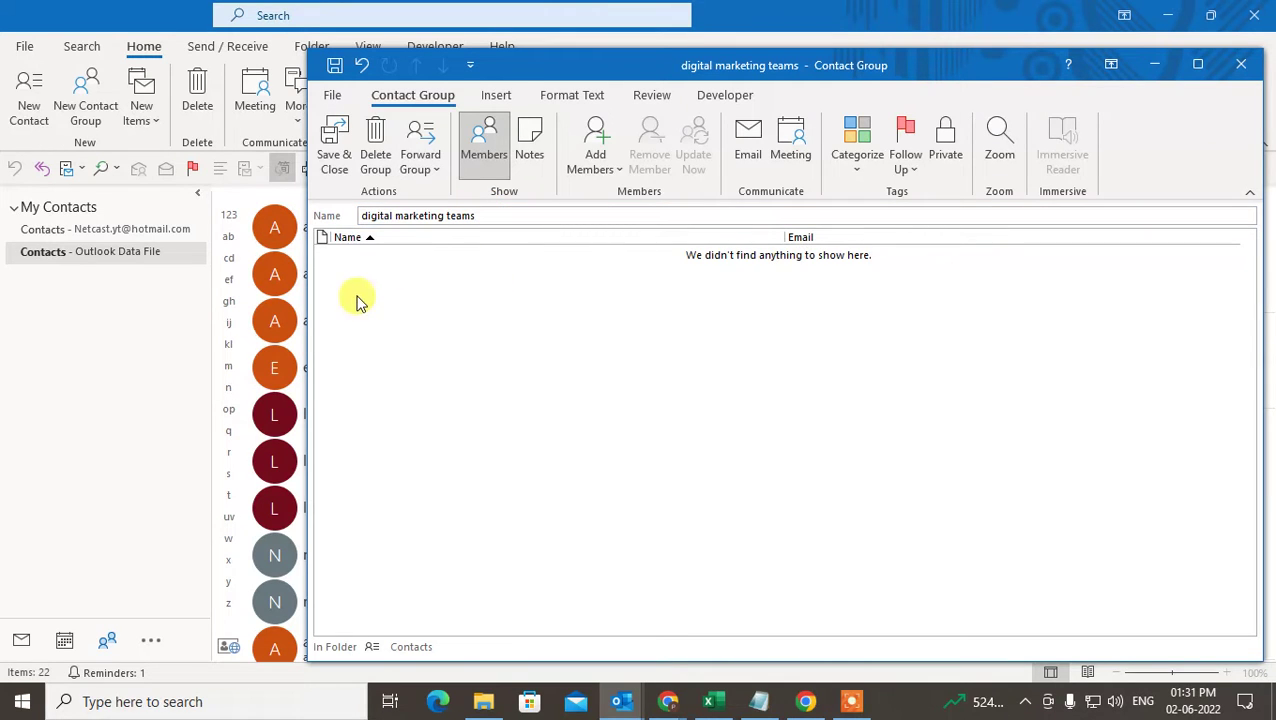
click(582, 160)
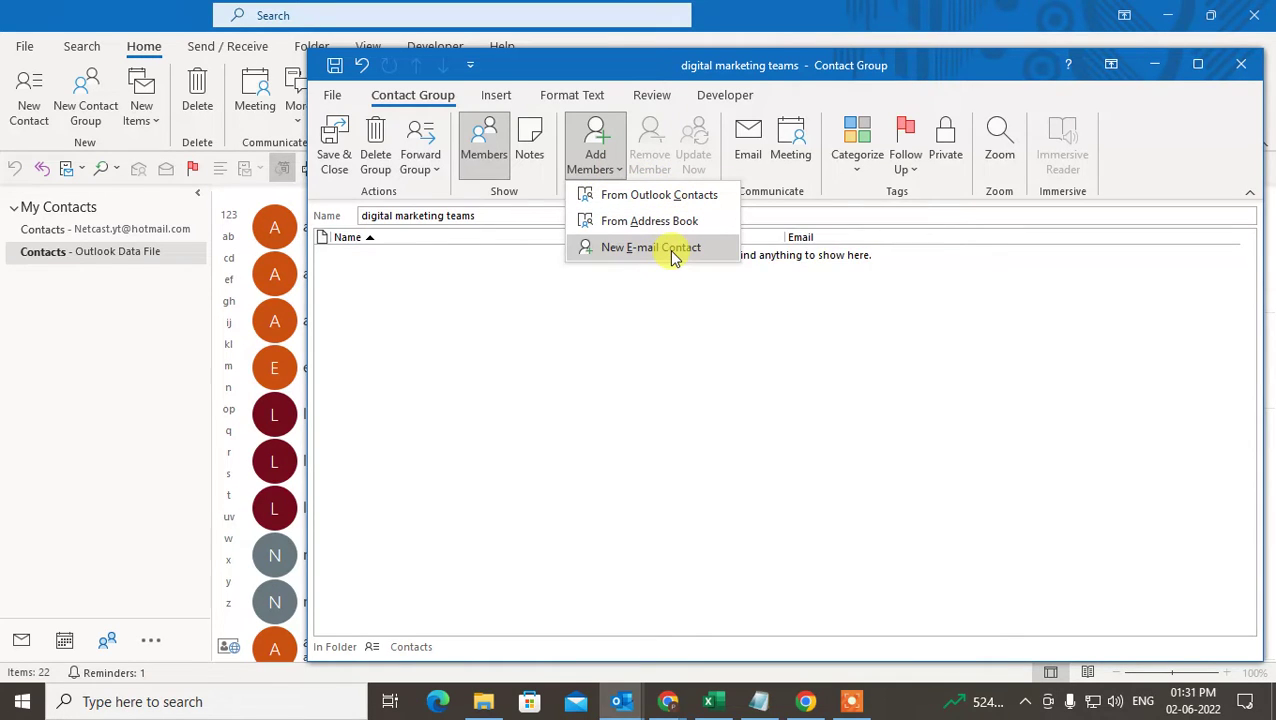
Add members From Outlook Contacts and try the Offline Global Address List, second account, and Contacts address books.
click(642, 194)
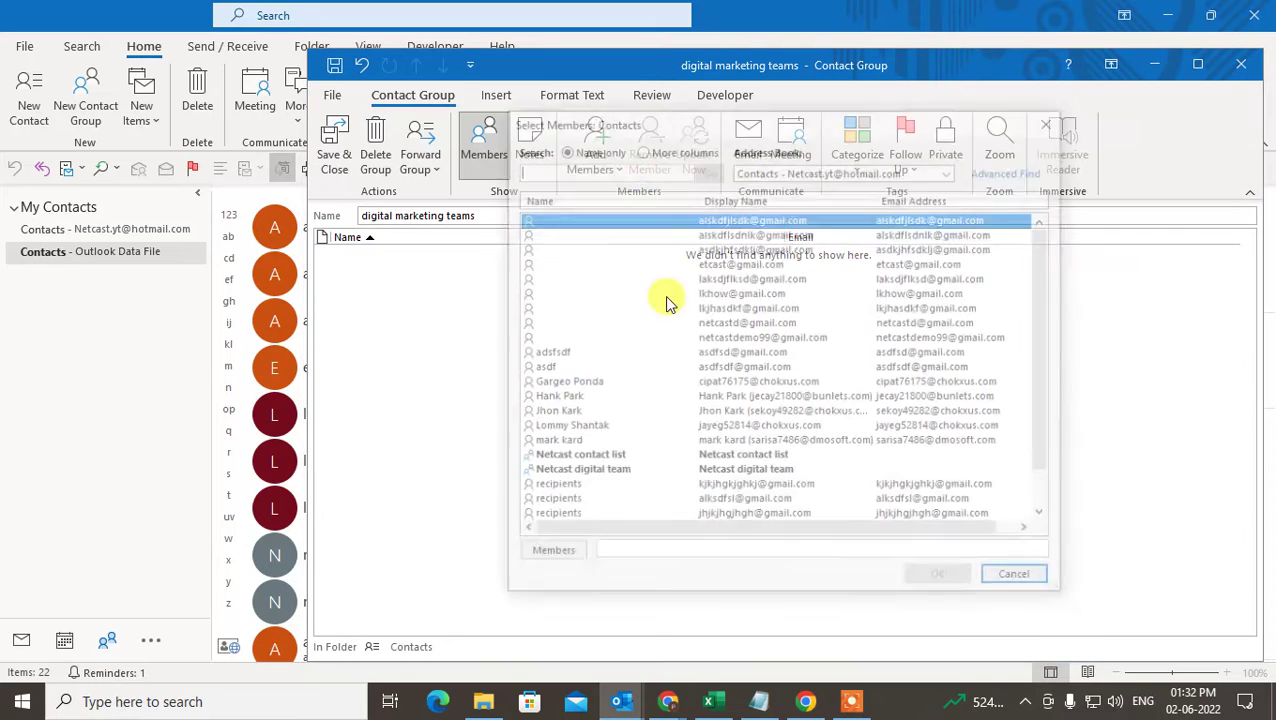
click(905, 169)
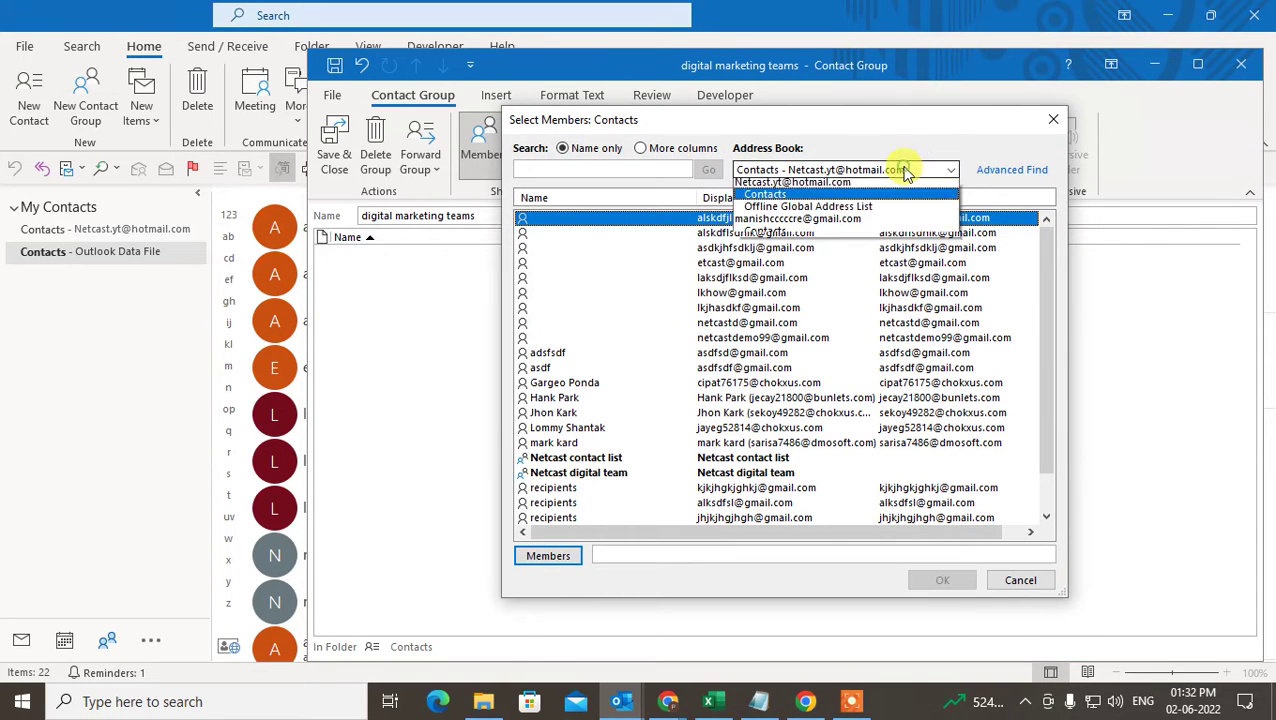
click(843, 213)
click(848, 169)
click(846, 168)
click(845, 172)
click(829, 222)
click(862, 170)
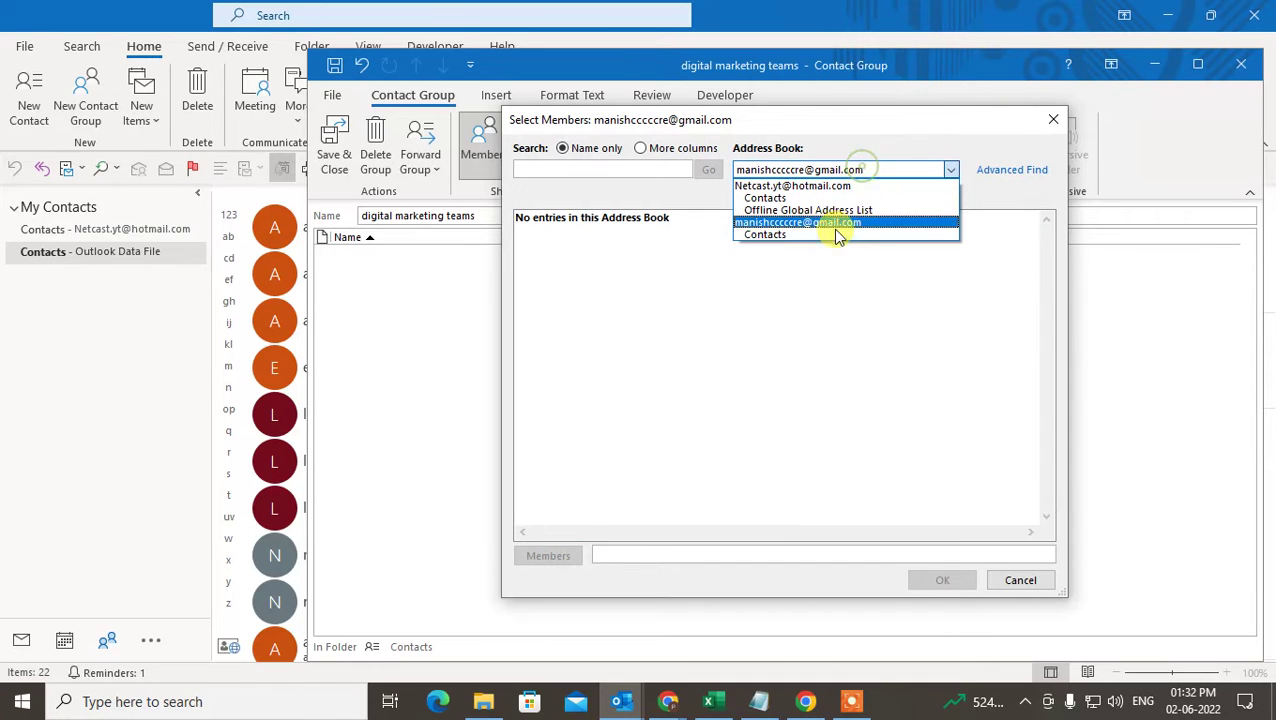
click(828, 235)
Return to the main account's Contacts address book and pick the asdf contact as a candidate.
click(869, 170)
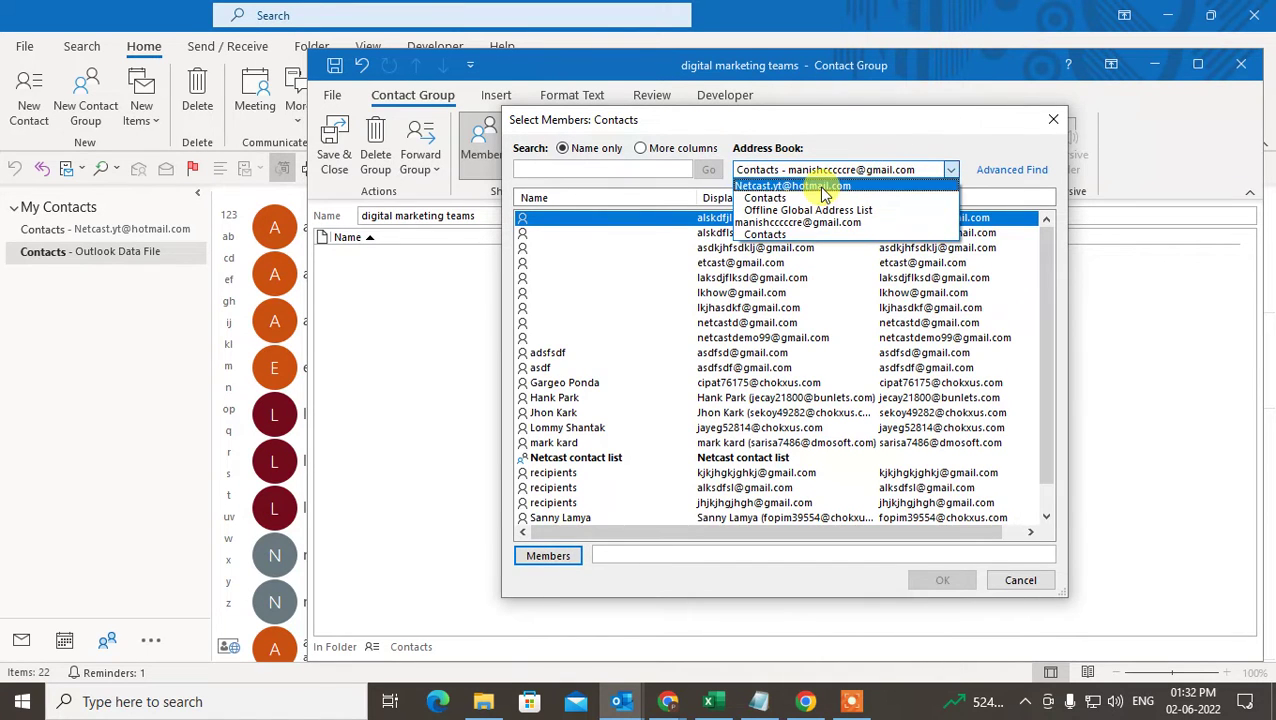
click(820, 186)
click(845, 170)
click(829, 222)
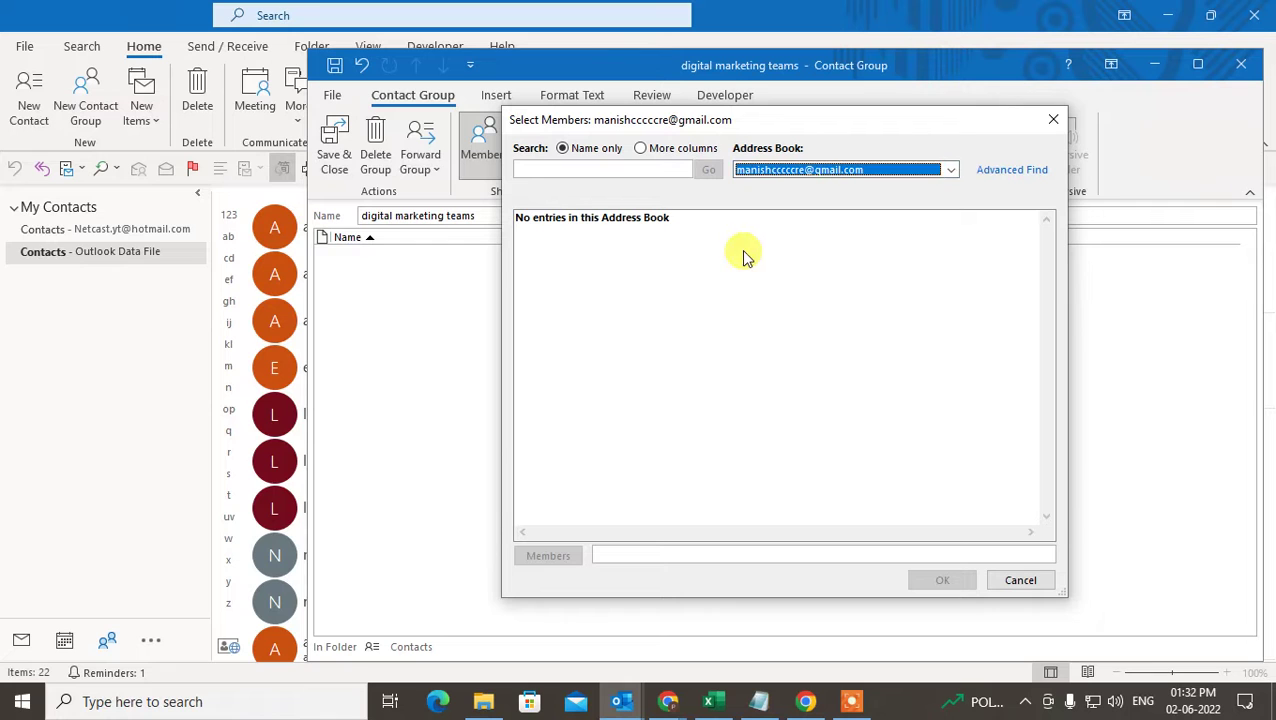
click(835, 172)
click(806, 205)
click(806, 174)
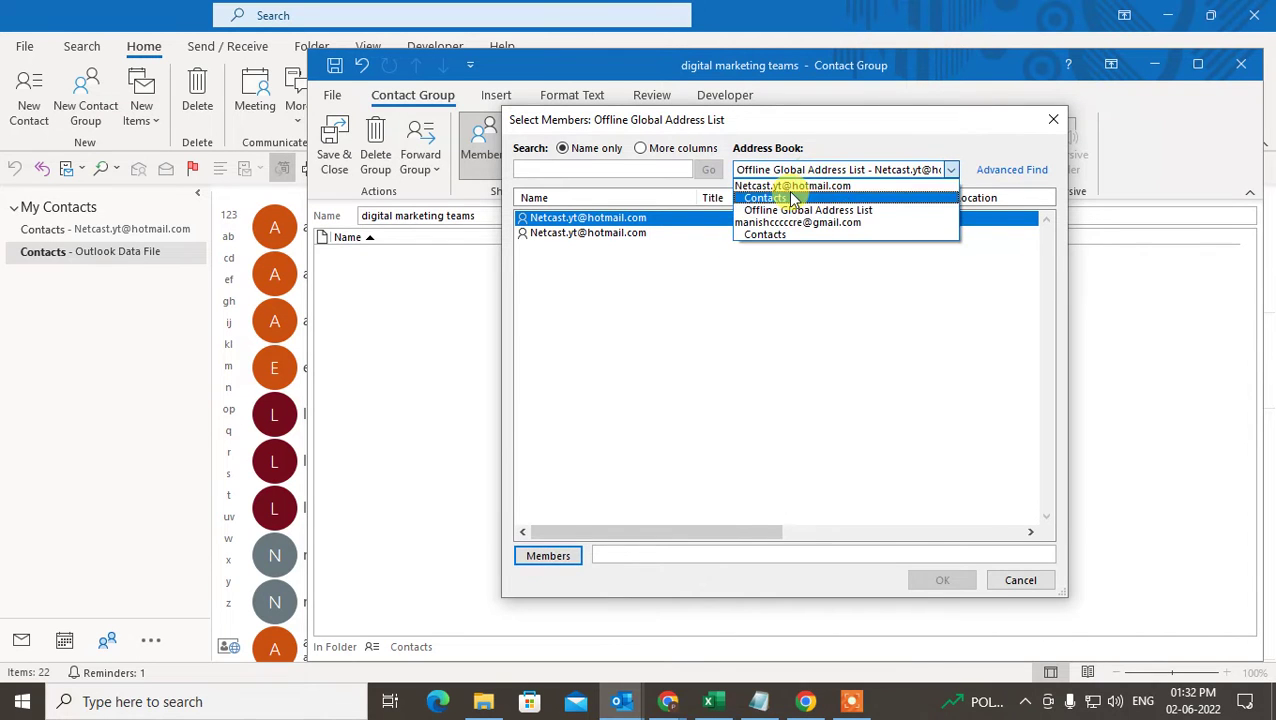
click(806, 196)
click(676, 324)
scroll(672, 327, down, 1)
click(570, 325)
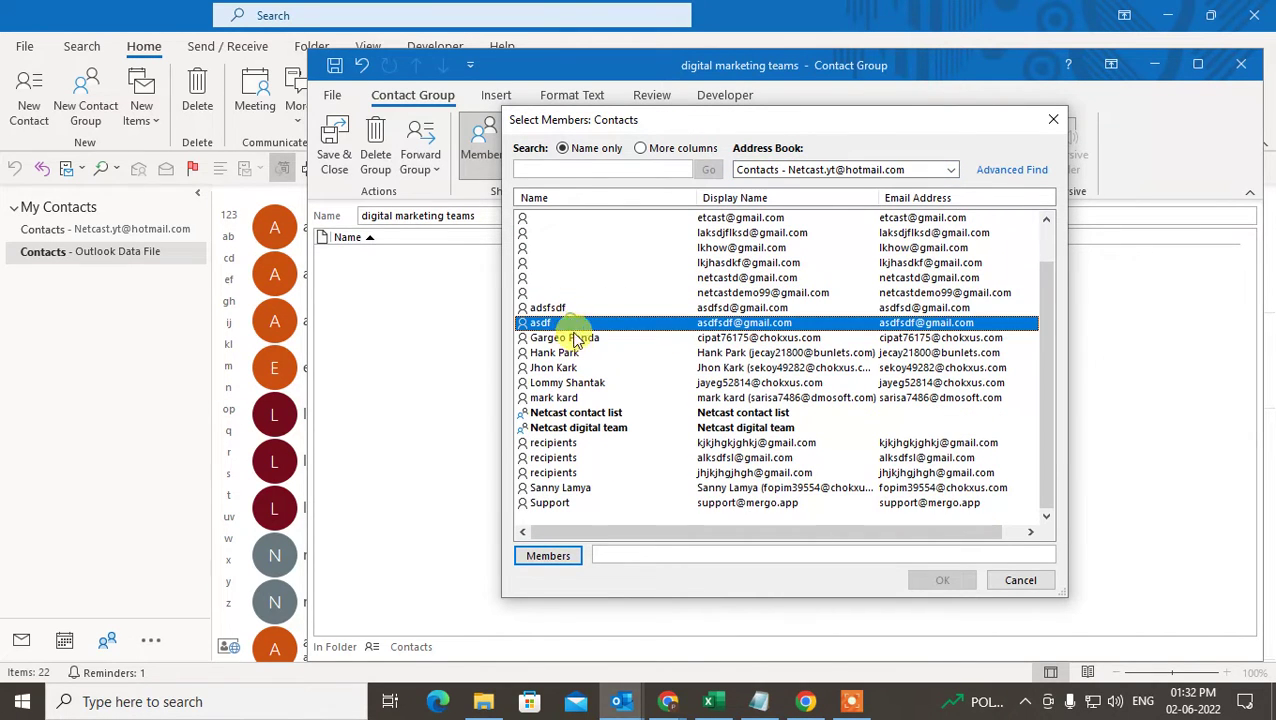
Try out different contact selections in the Select Members list, including Shift+arrow ranges.
click(740, 368)
click(564, 352)
click(548, 308)
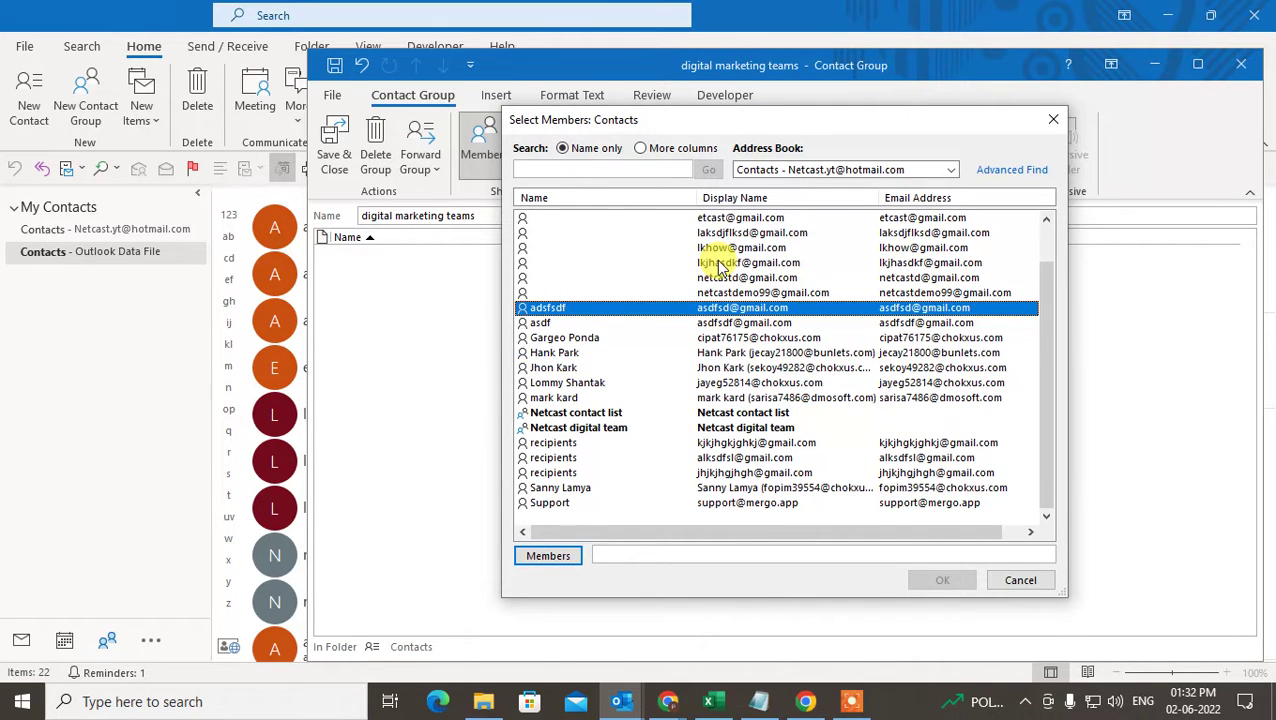
scroll(717, 265, up, 1)
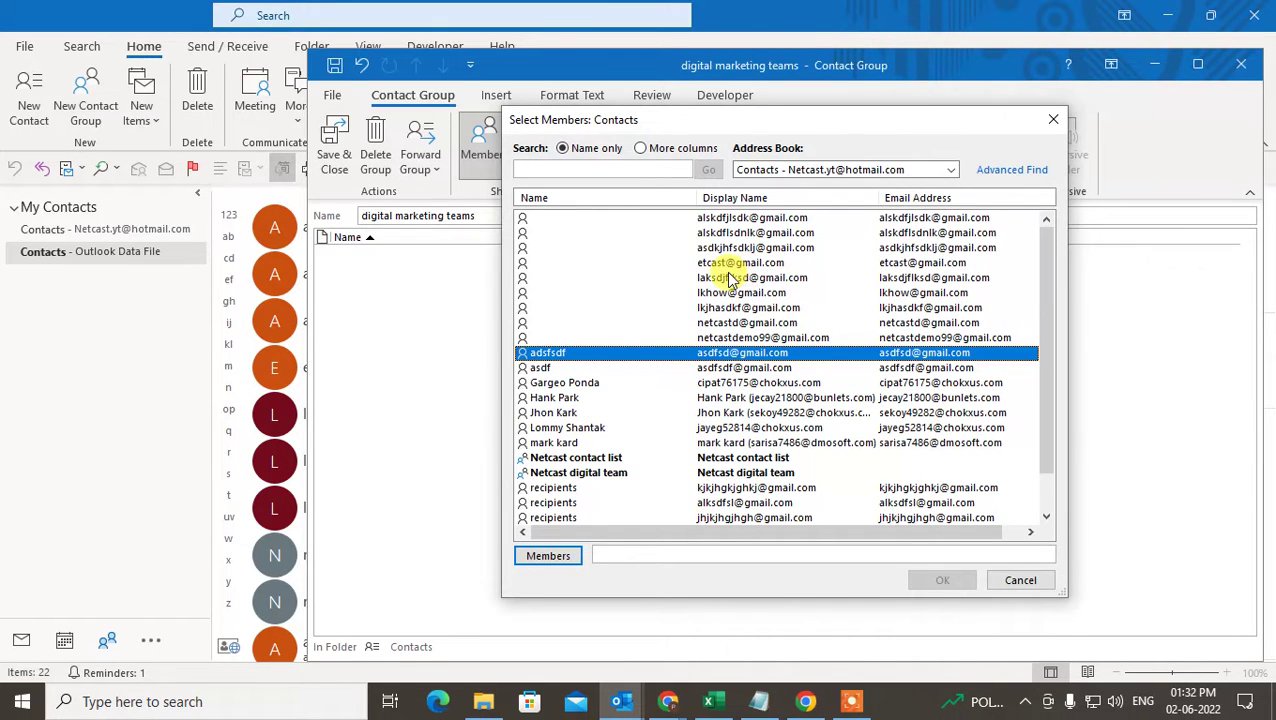
ctrl+click(565, 382)
ctrl+click(568, 427)
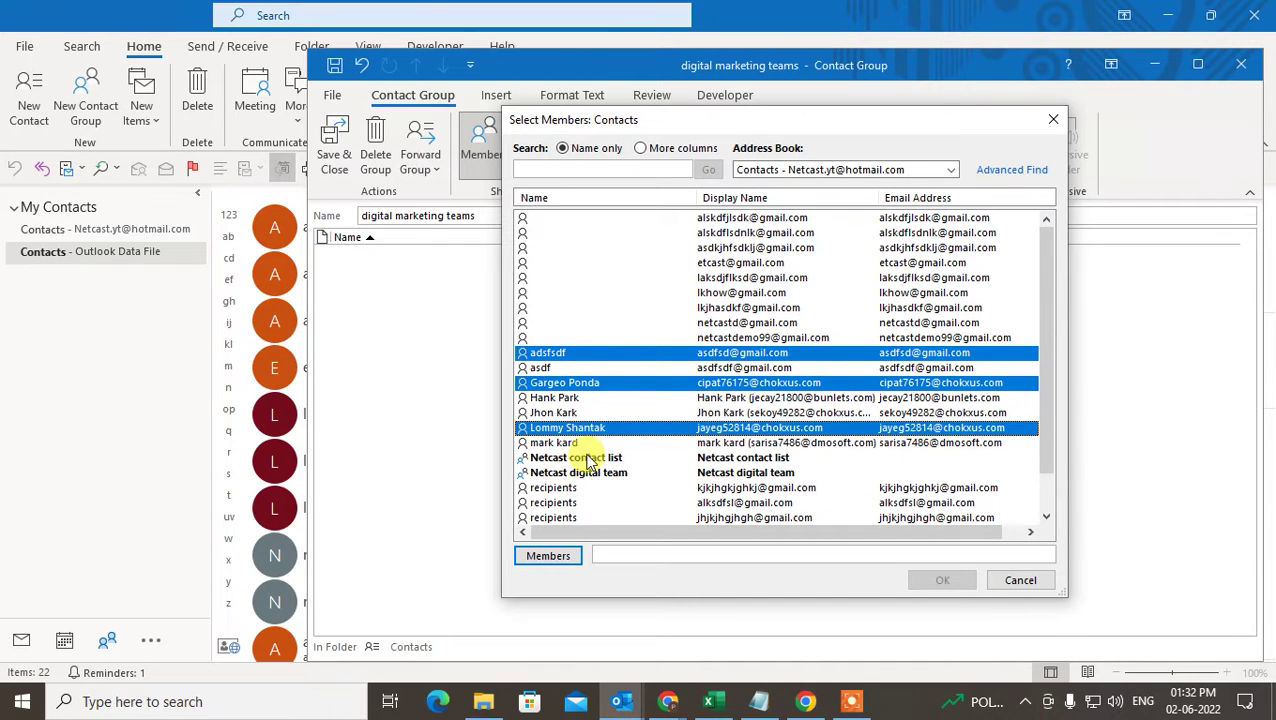
ctrl+click(575, 442)
click(737, 277)
click(697, 218)
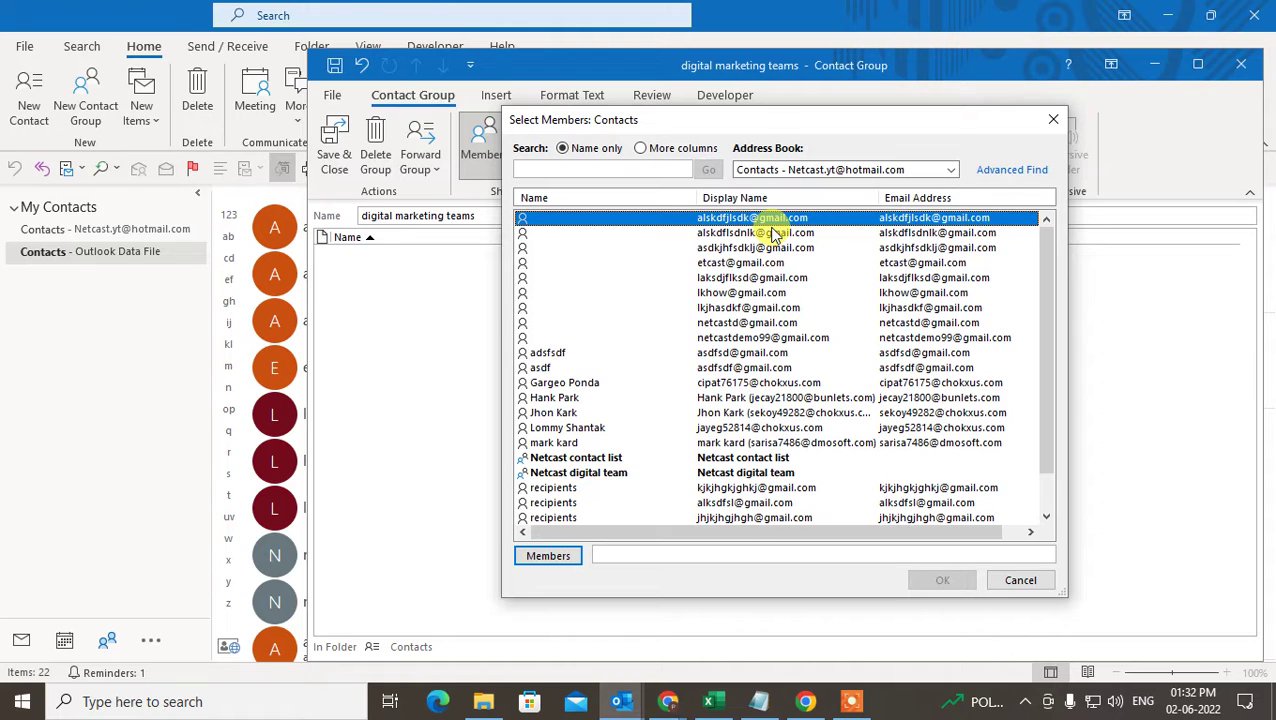
key(shift+Down)
key(shift+Down)
key(shift+Down)
key(shift+Down)
key(shift+Down)
key(shift+Down)
key(shift+Down)
key(shift+Down)
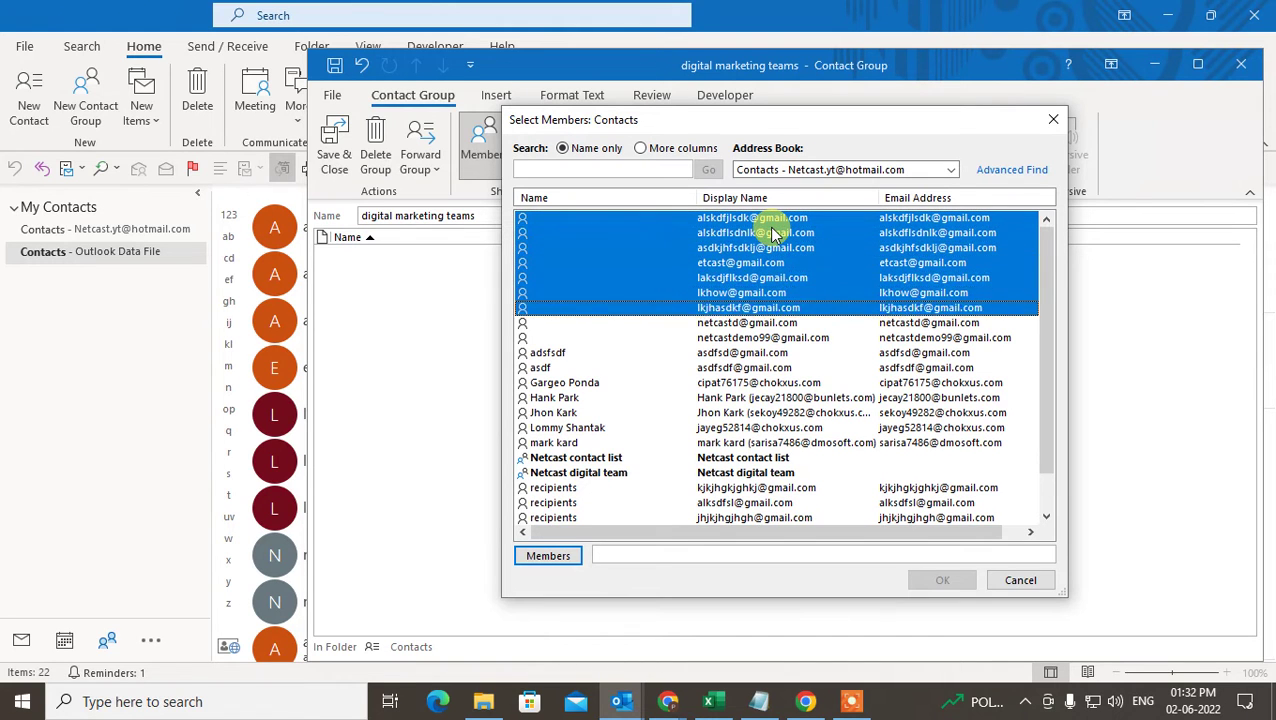
key(shift+Down)
key(shift+Down)
key(shift+Down)
key(shift+Down)
key(shift+Down)
key(shift+Down)
key(shift+Down)
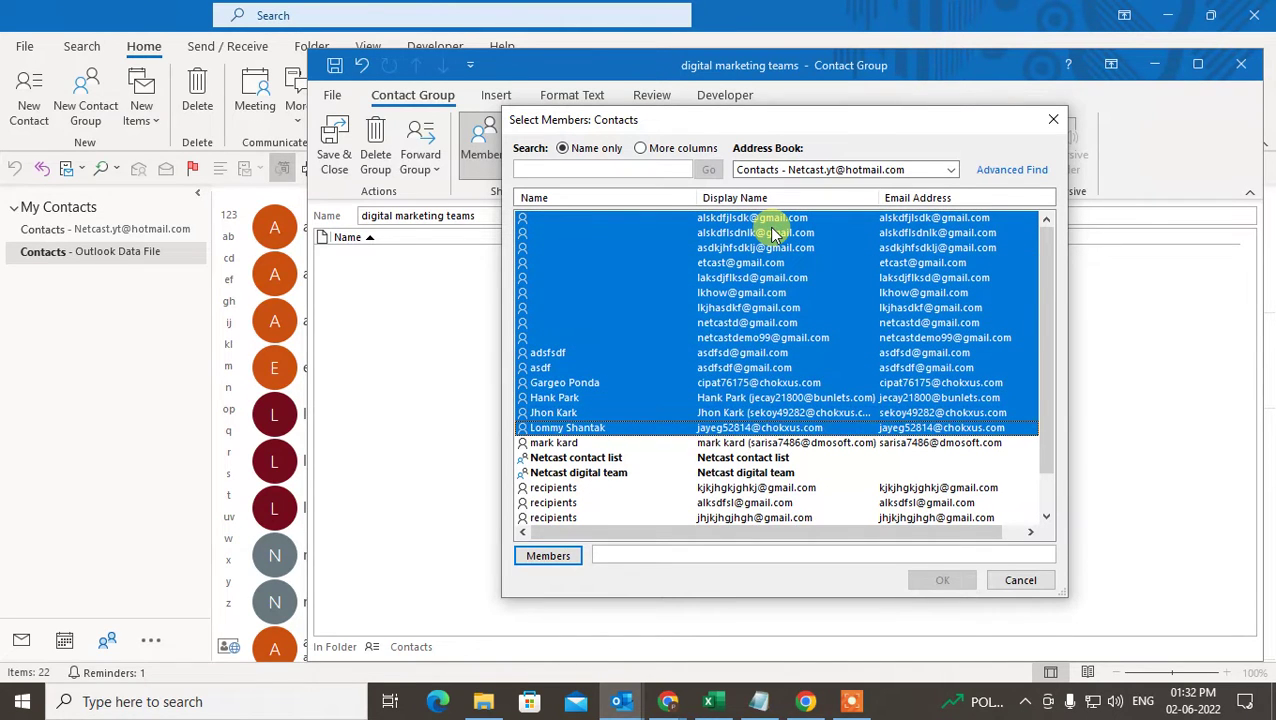
key(shift+Up)
key(shift+Up)
key(shift+Up)
key(shift+Up)
key(shift+Up)
key(shift+Up)
key(shift+Up)
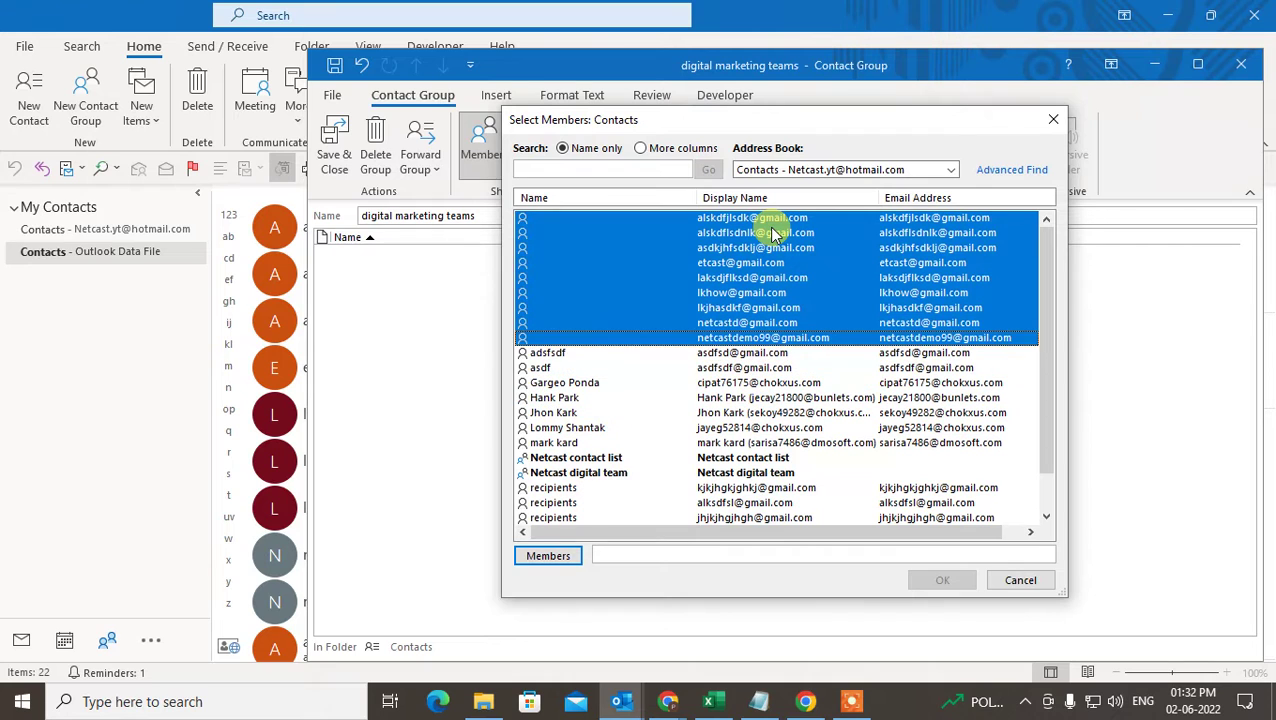
Select five contacts, add them to Members, and confirm with OK.
click(772, 233)
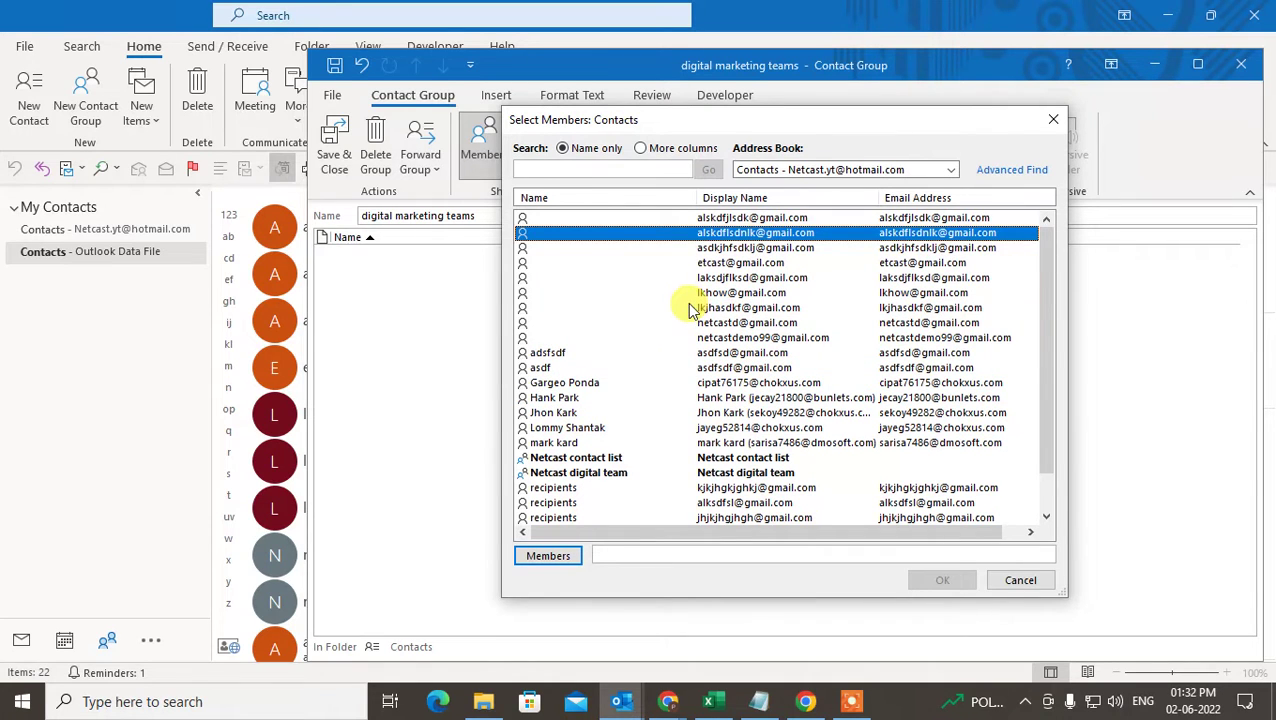
ctrl+click(735, 279)
ctrl+click(762, 324)
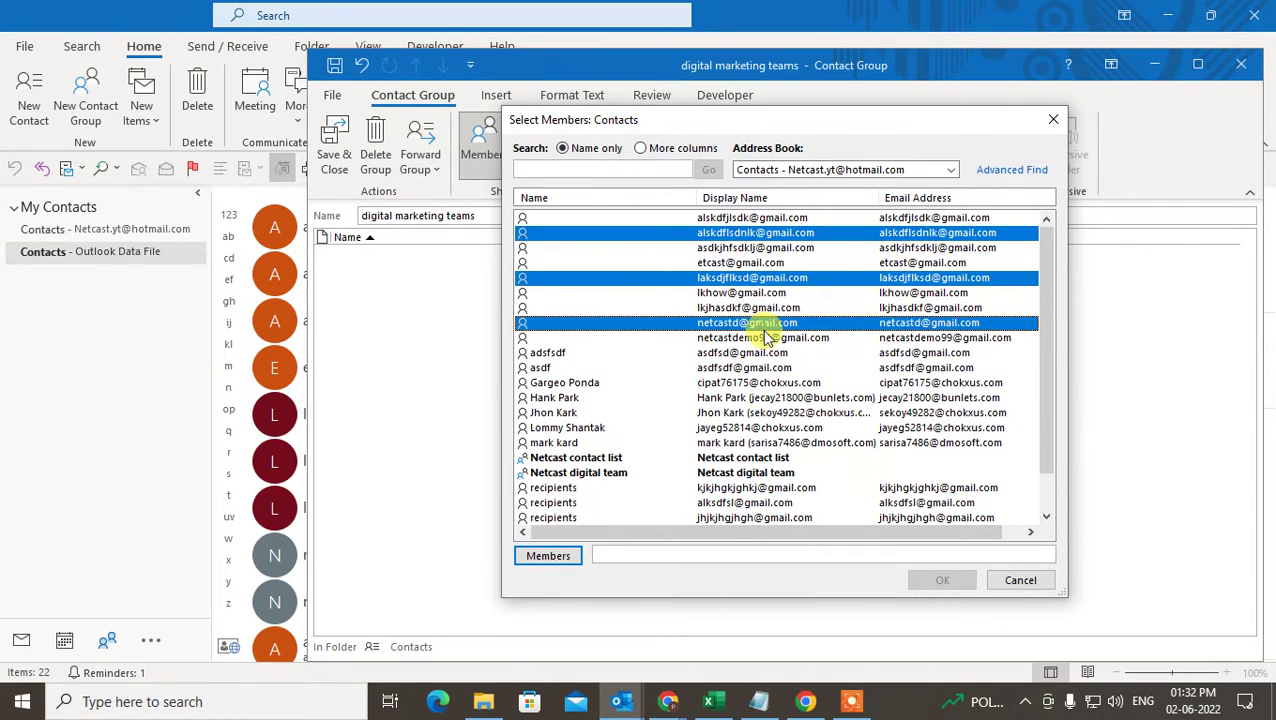
ctrl+click(760, 368)
ctrl+click(735, 412)
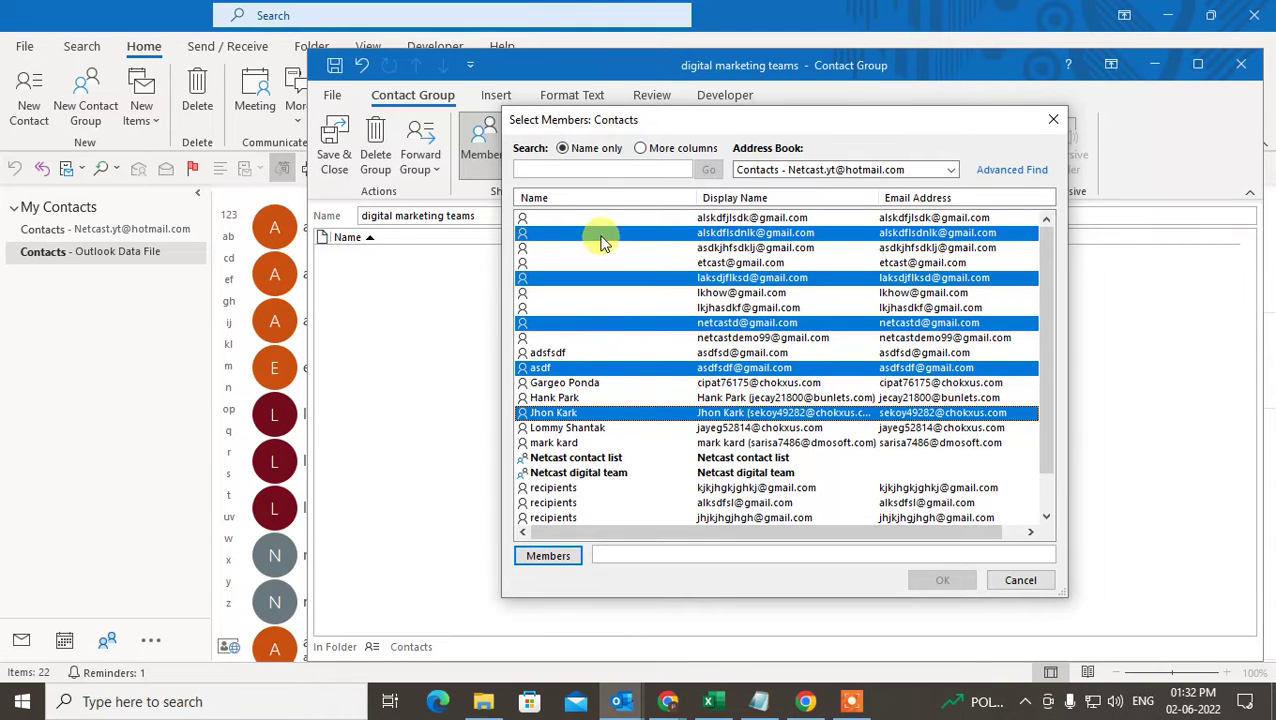
click(548, 558)
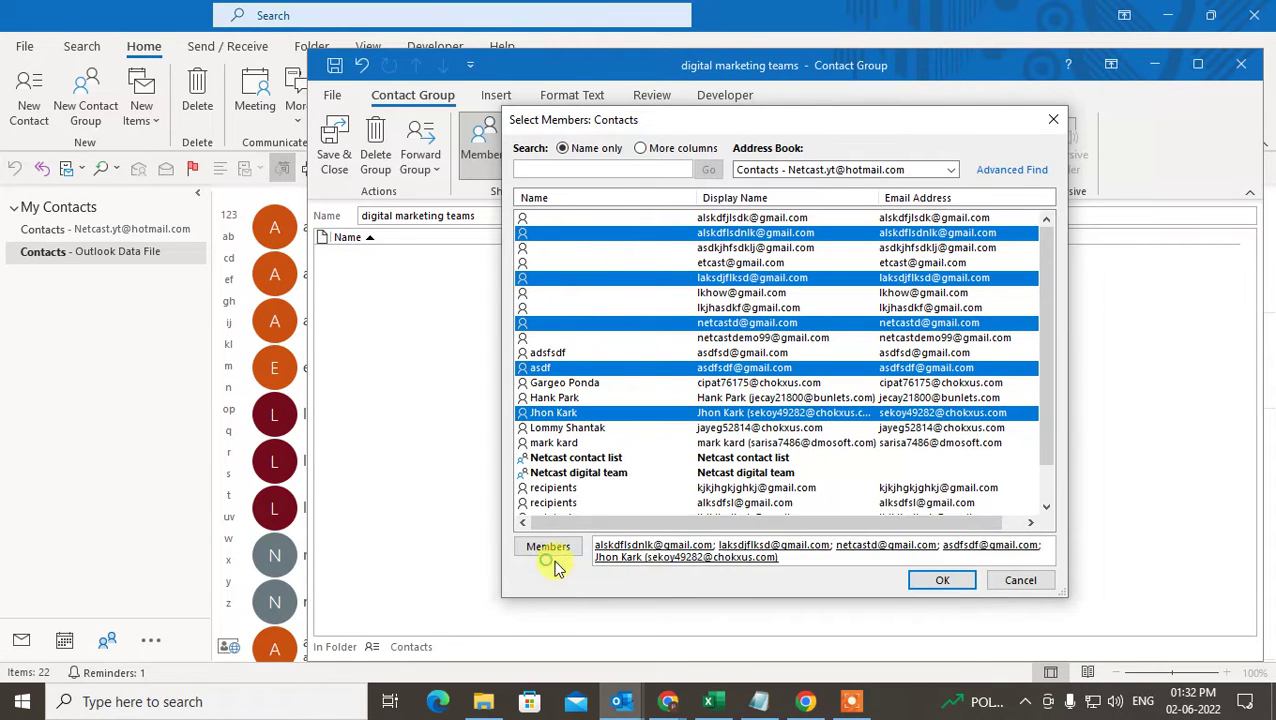
click(932, 582)
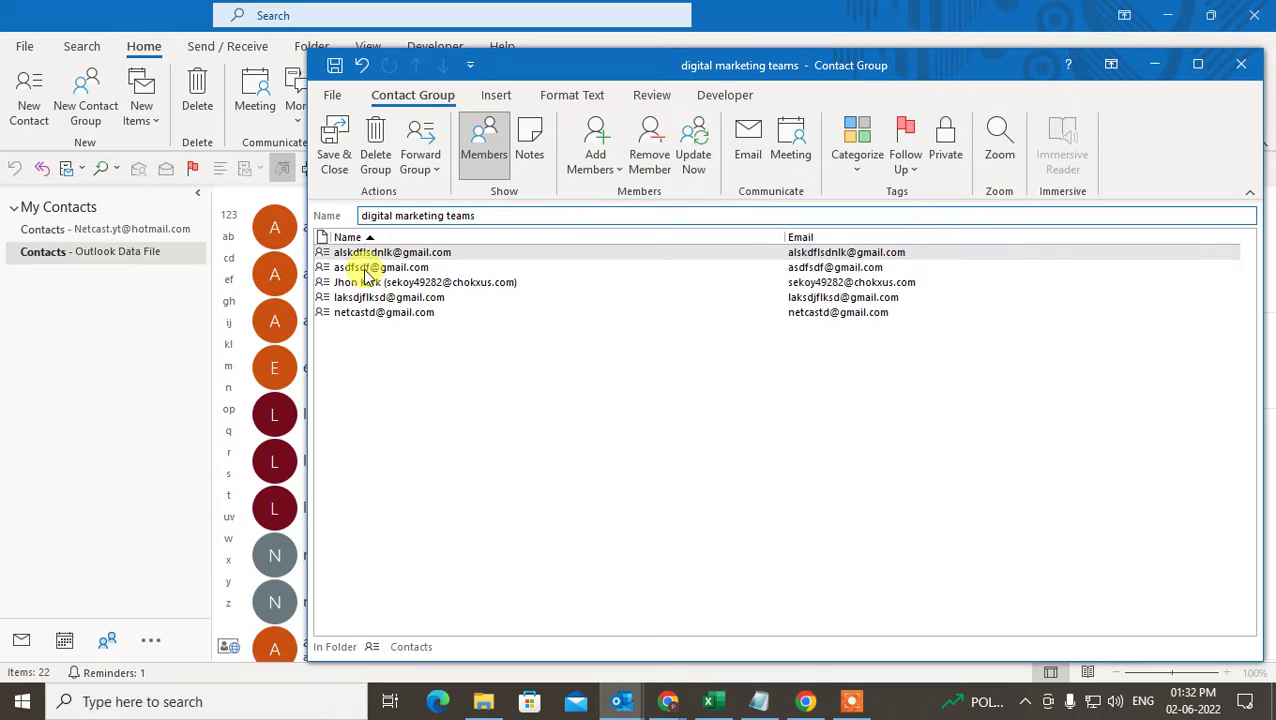
click(395, 330)
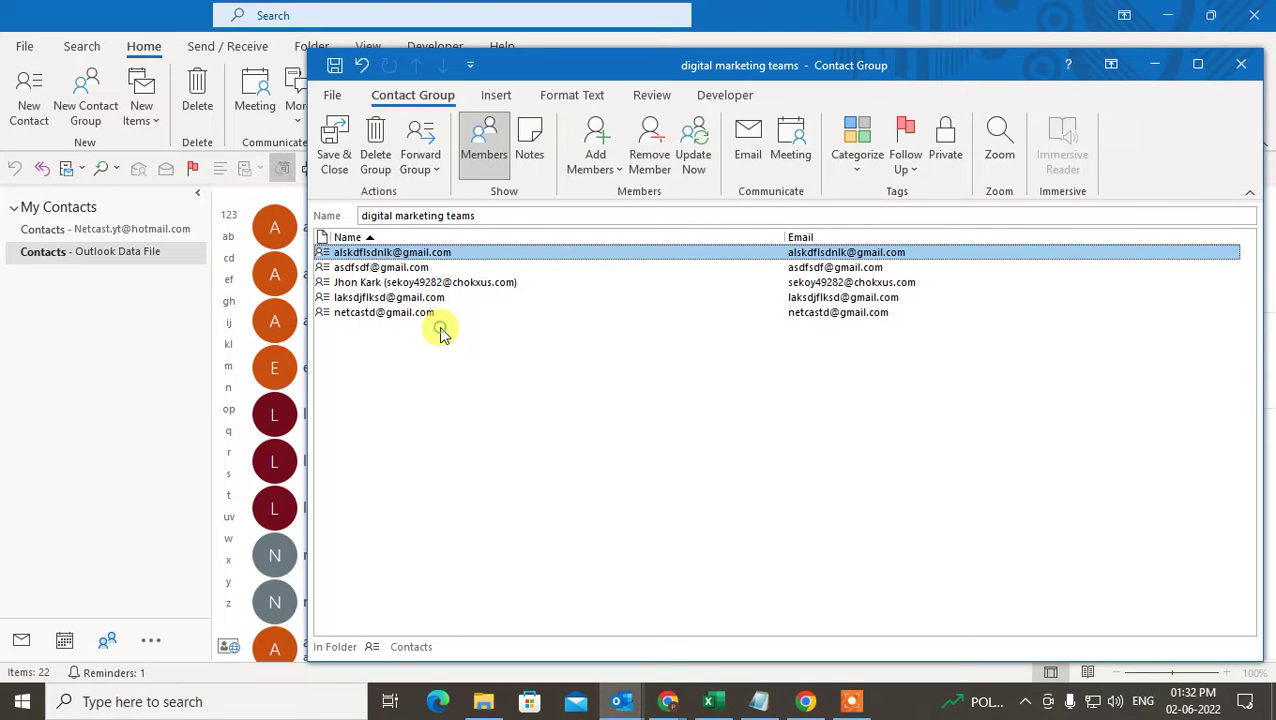
Remove the unwanted member from the group, check the Notes page, then return to Members.
click(403, 298)
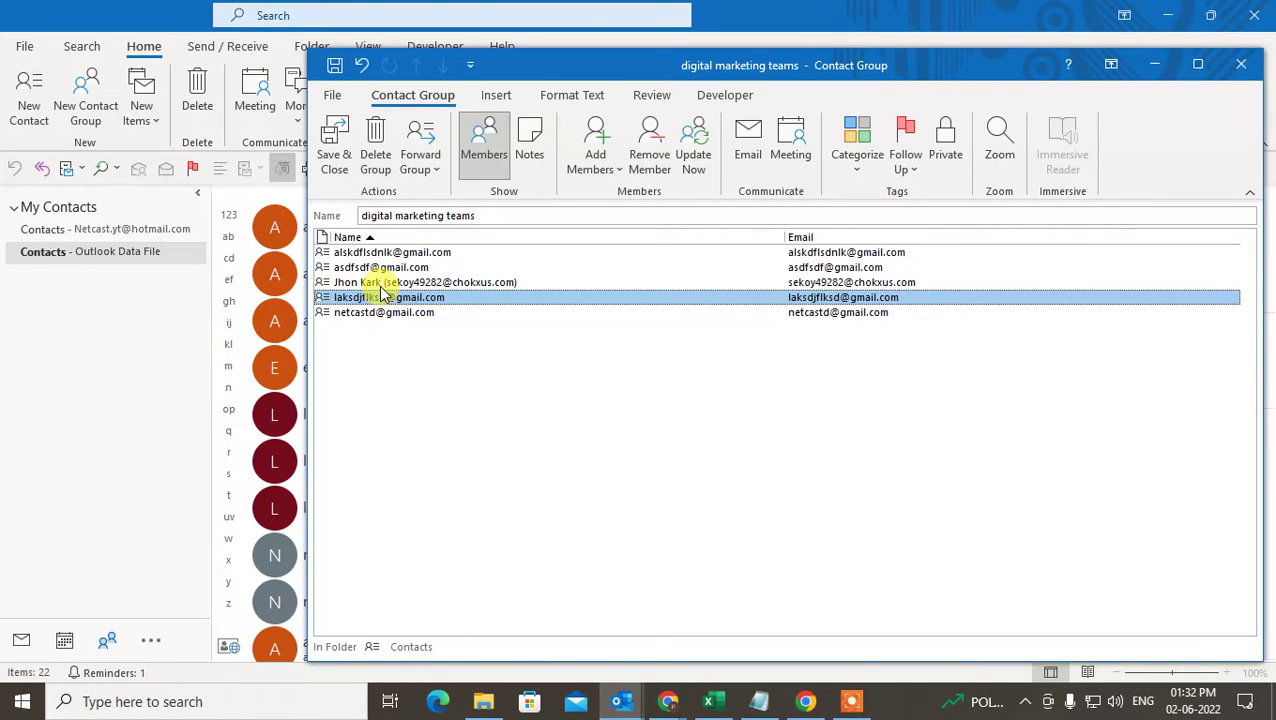
click(379, 284)
click(651, 160)
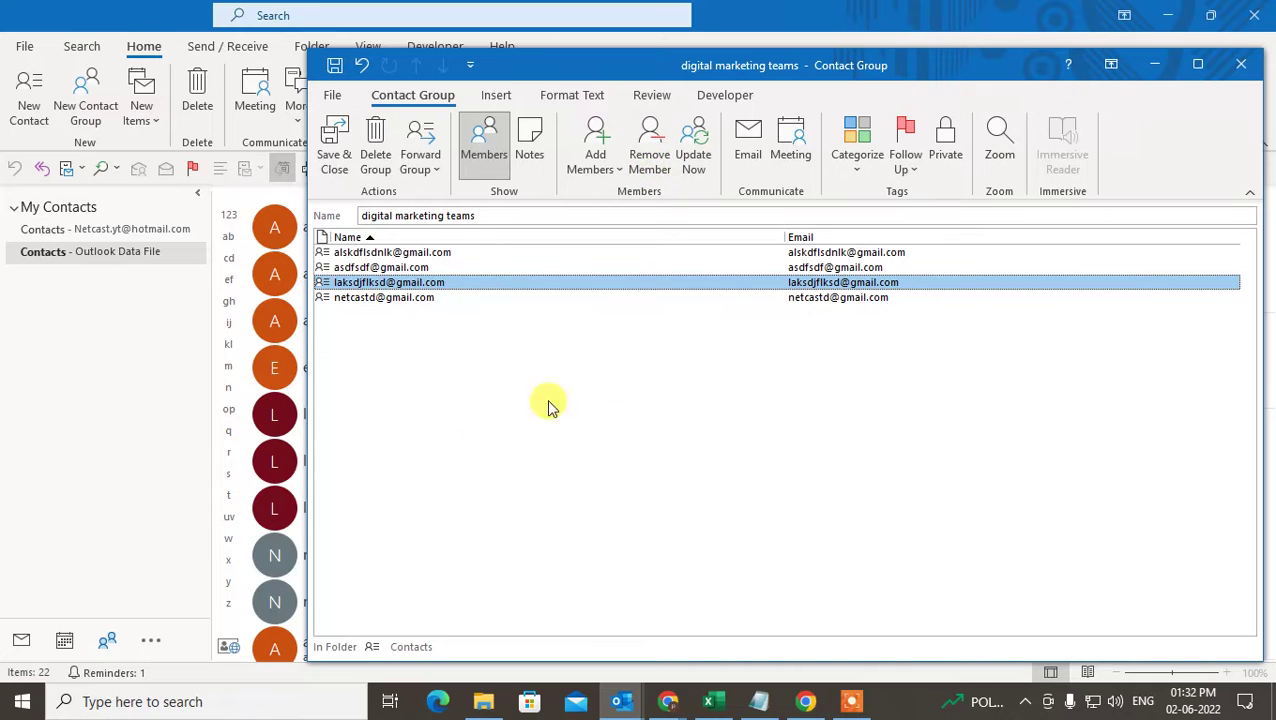
click(602, 162)
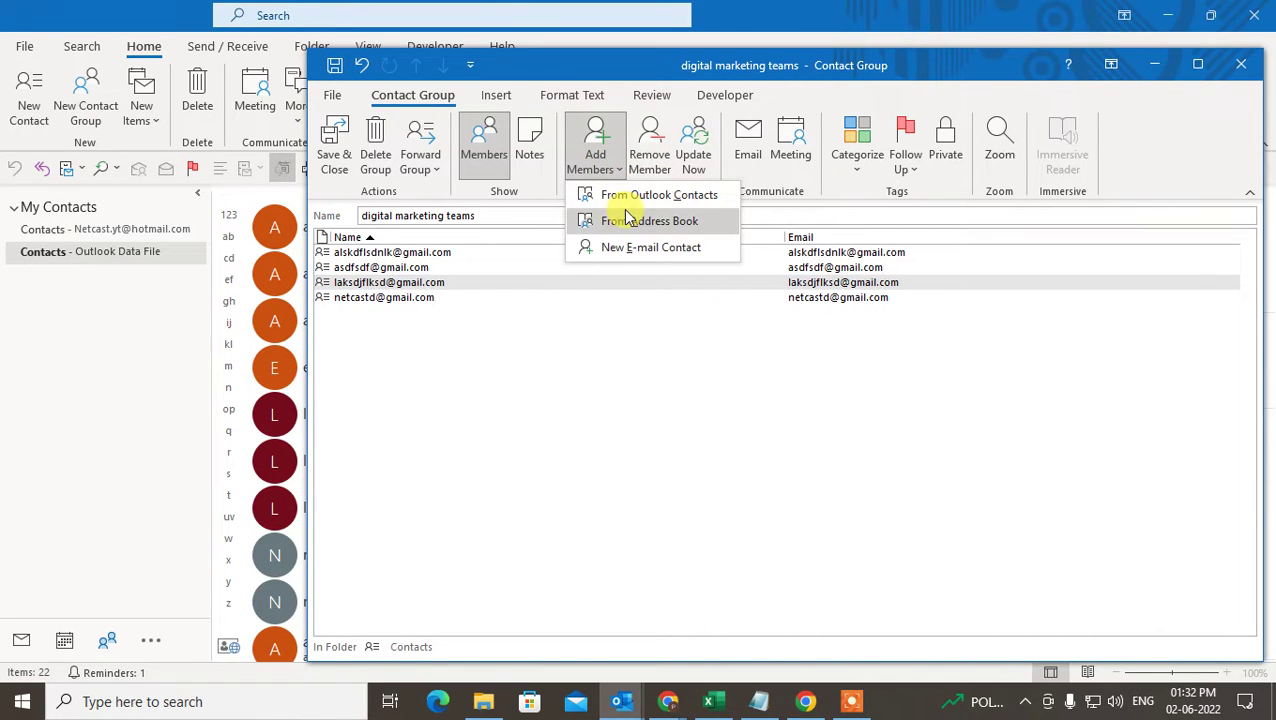
click(523, 325)
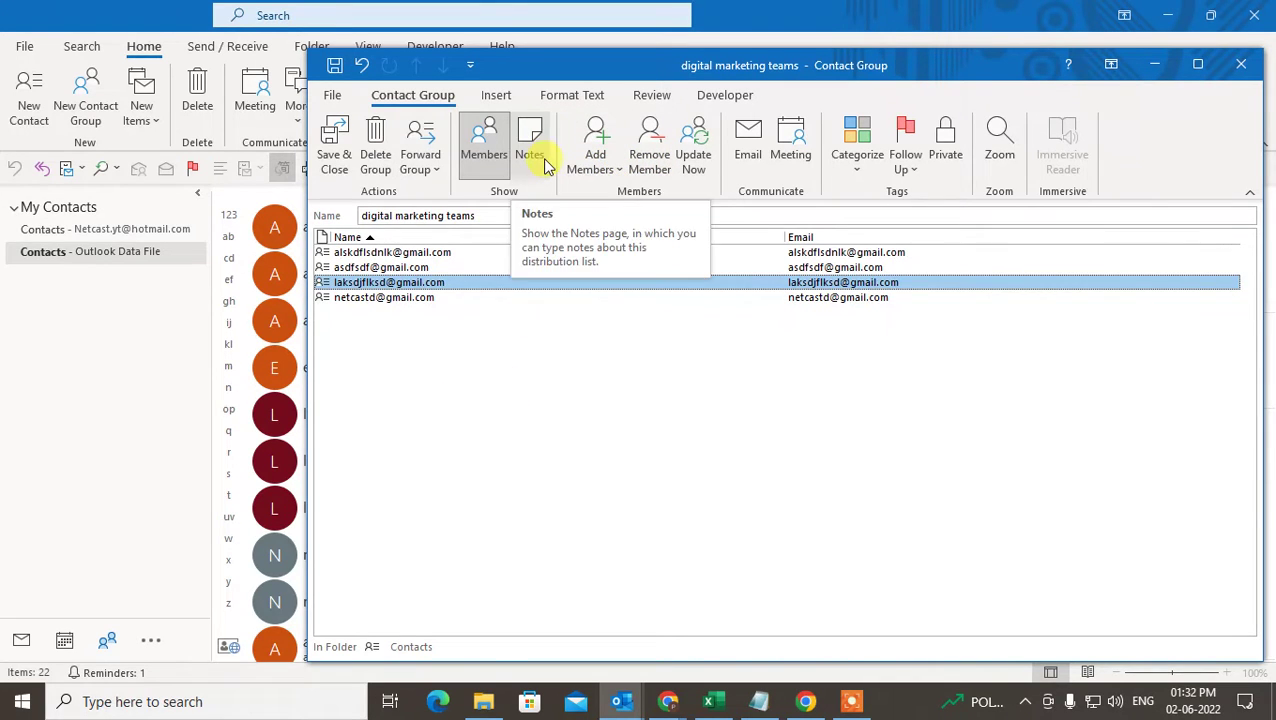
click(540, 158)
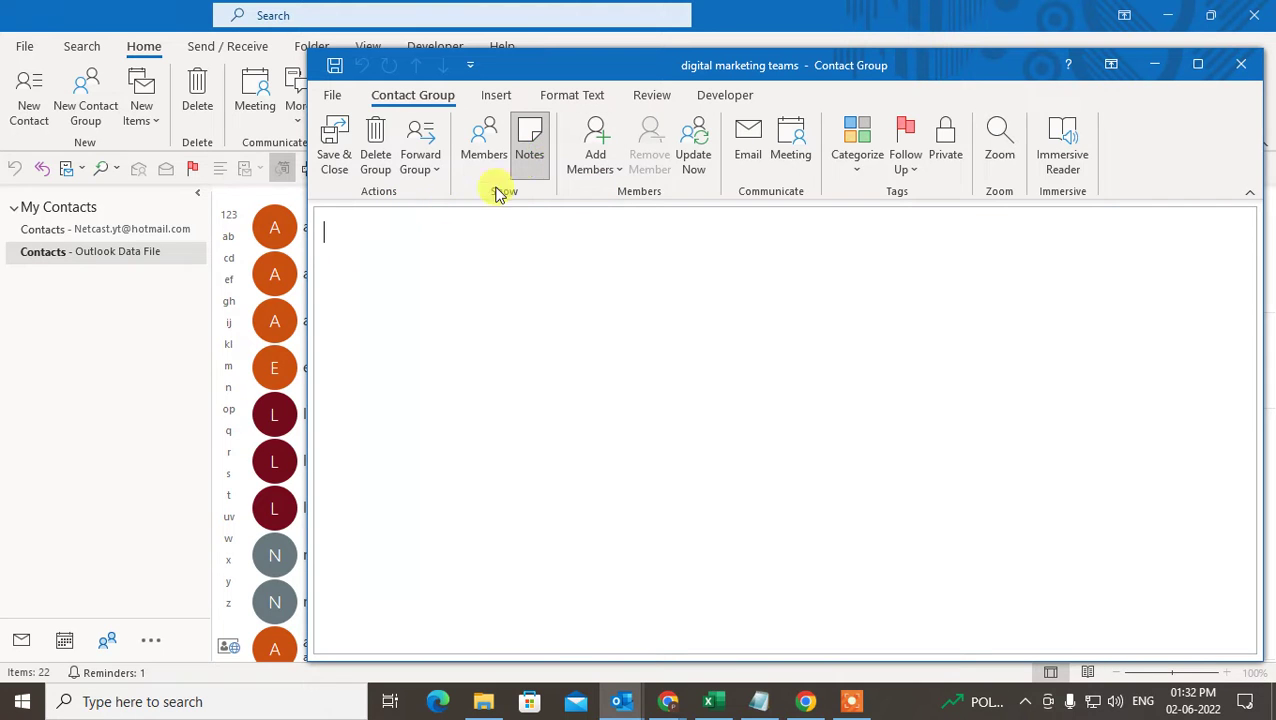
click(484, 158)
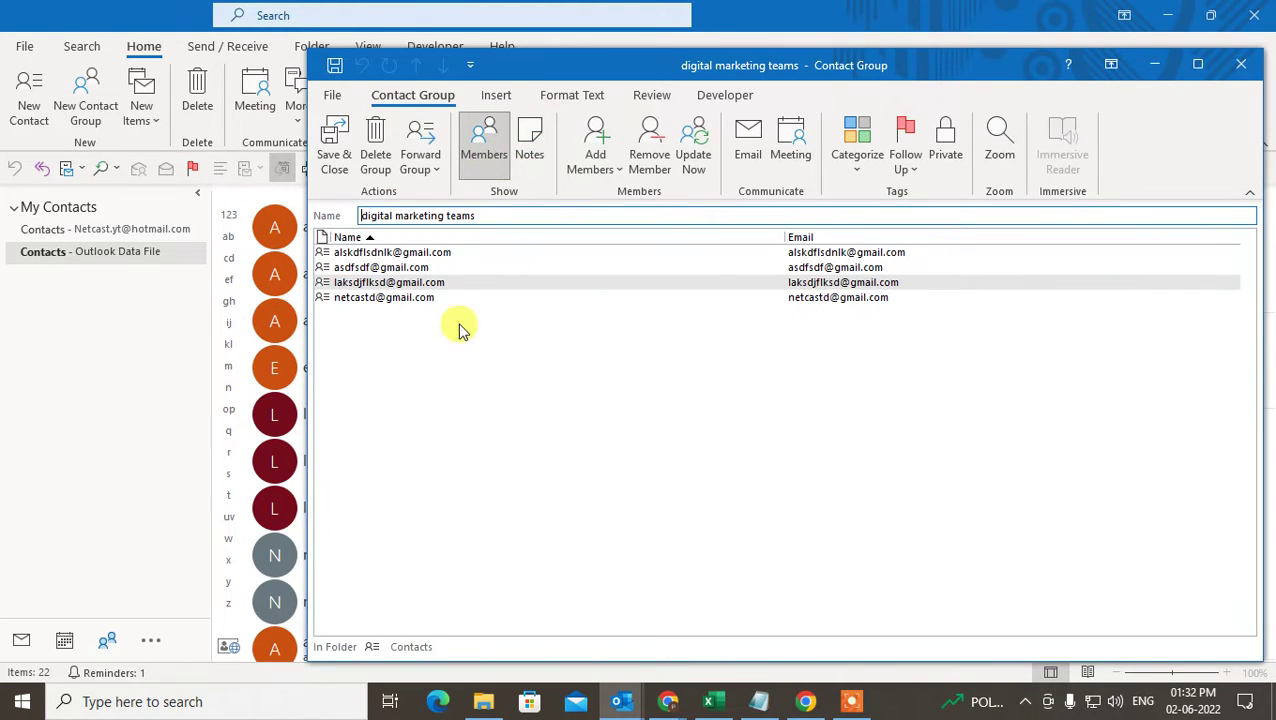
Assign the Purple category, renamed 'digital marketing mteam' with a shortcut key, to the group.
click(873, 177)
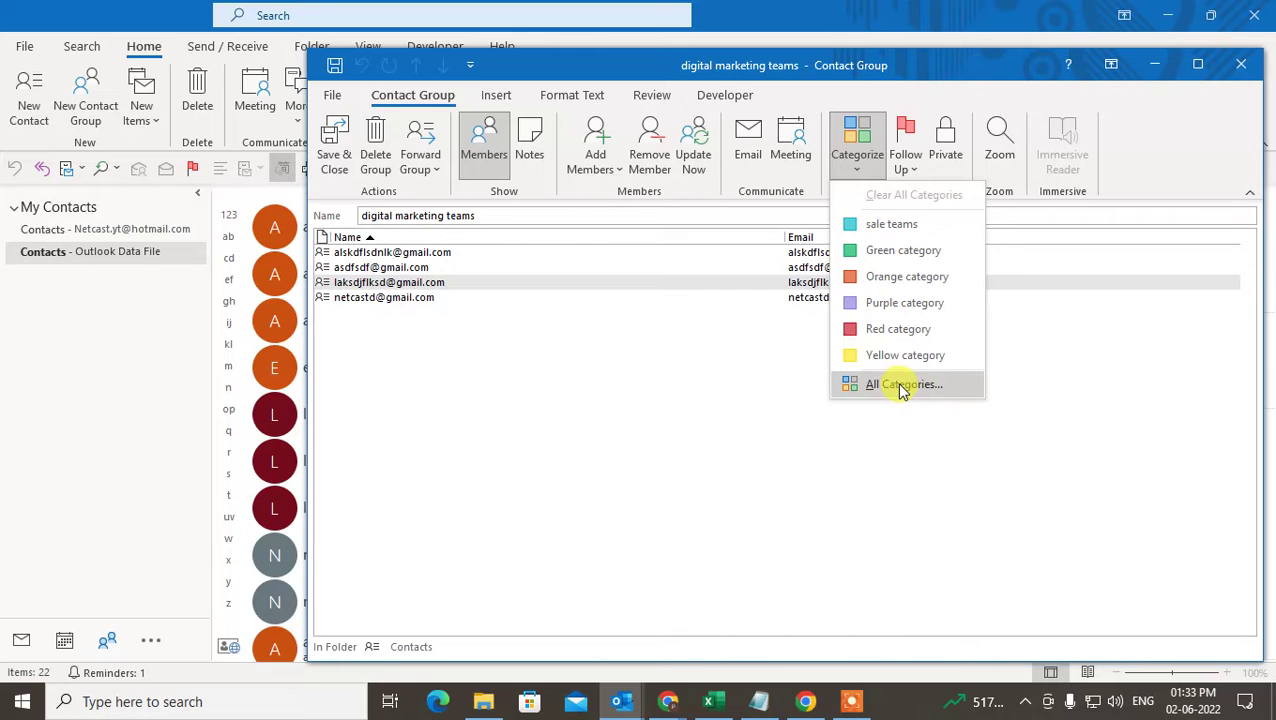
click(912, 302)
drag(757, 350, 419, 325)
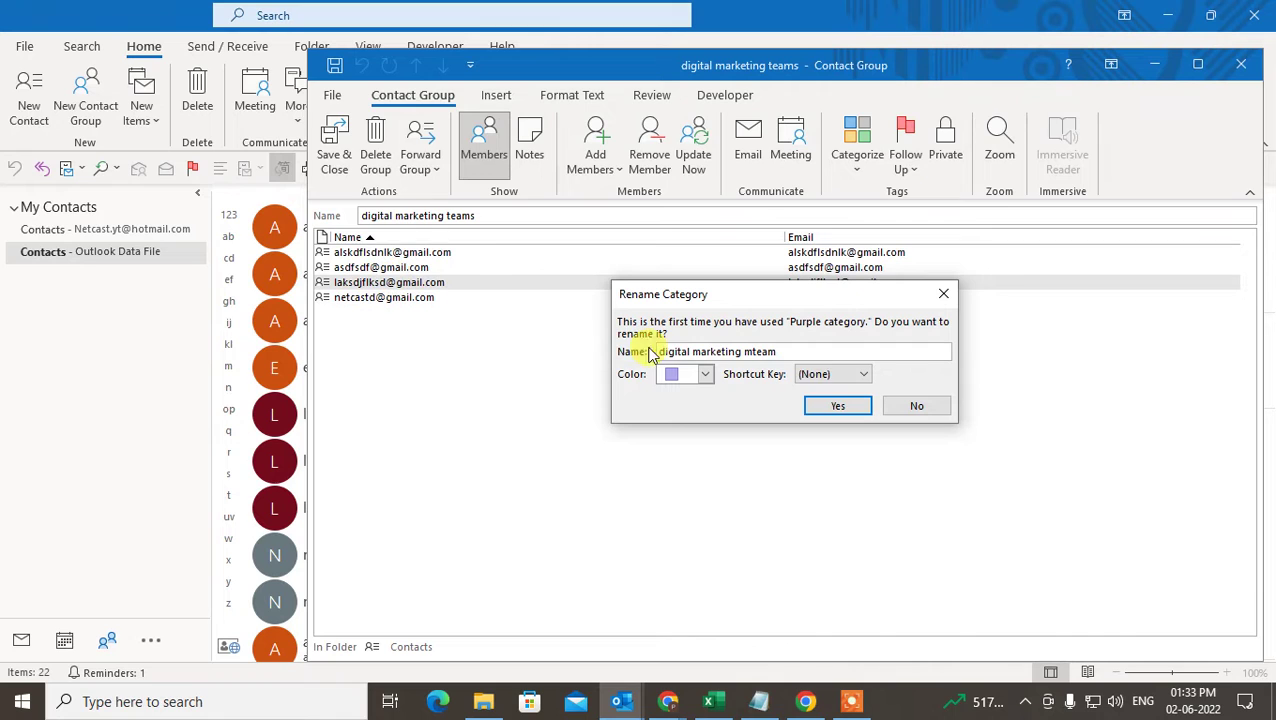
click(836, 376)
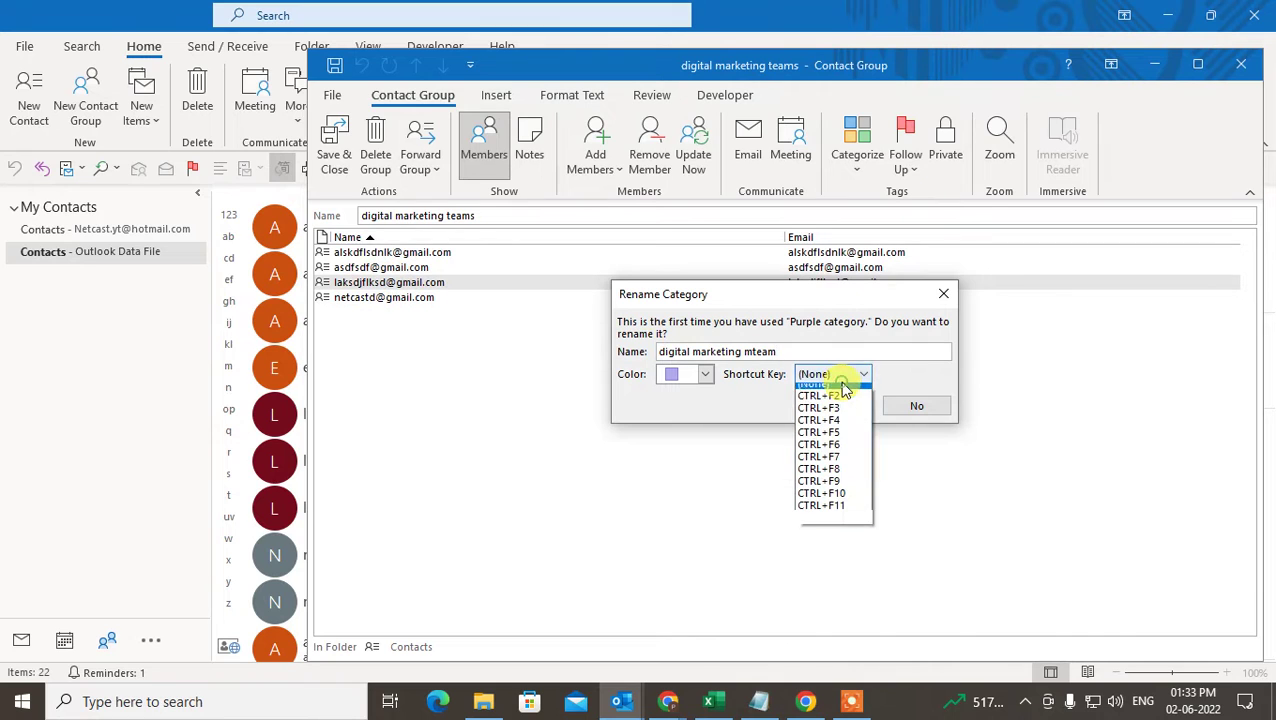
click(841, 451)
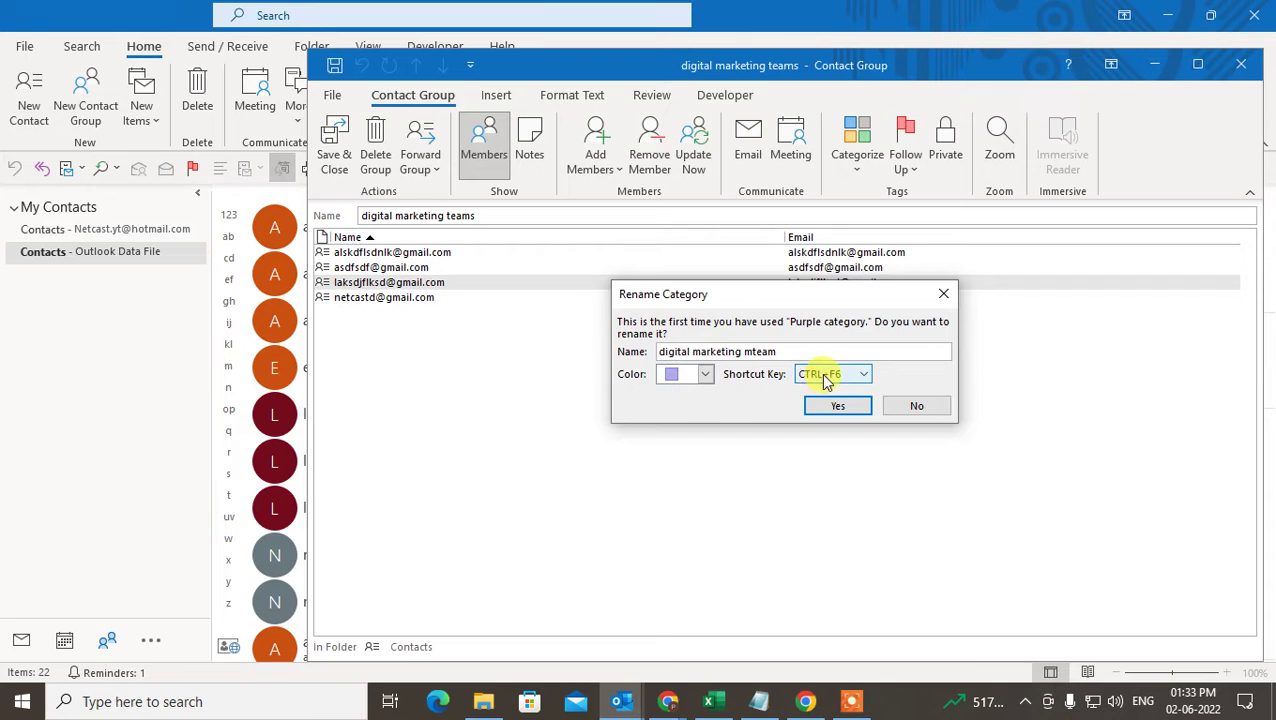
click(838, 406)
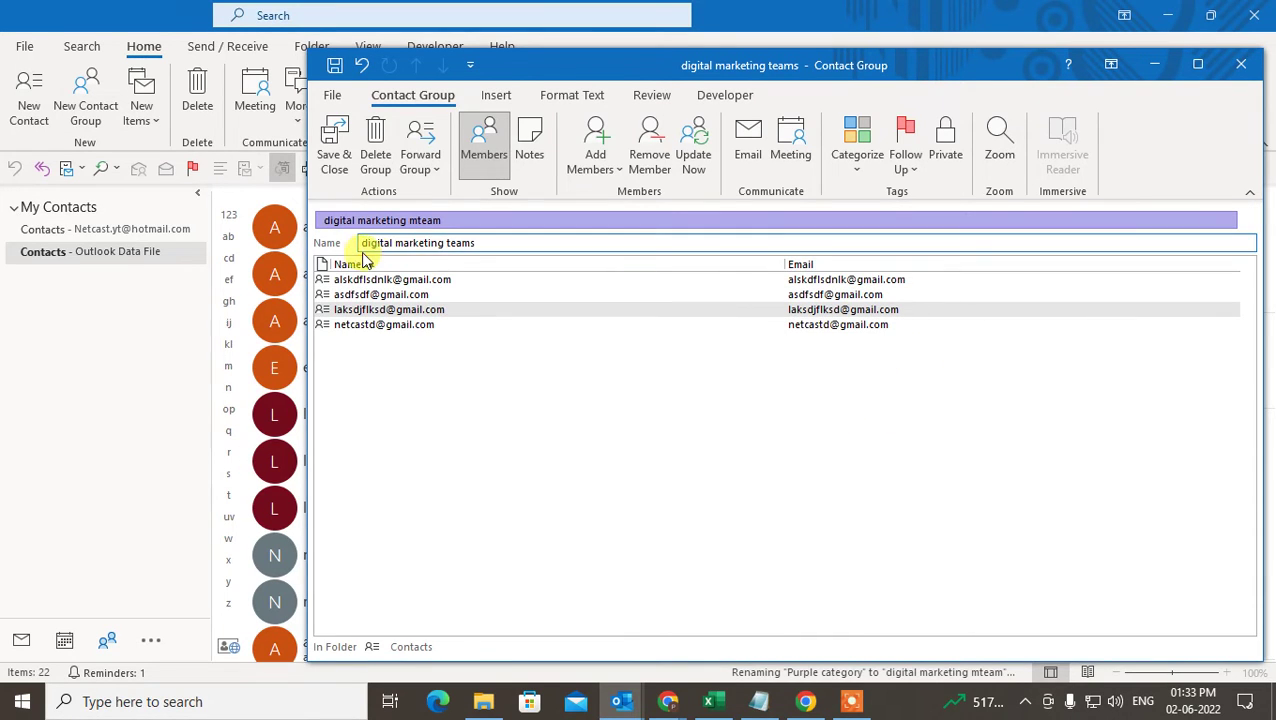
Save and close the contact group, return to Mail, and start a new email.
click(335, 157)
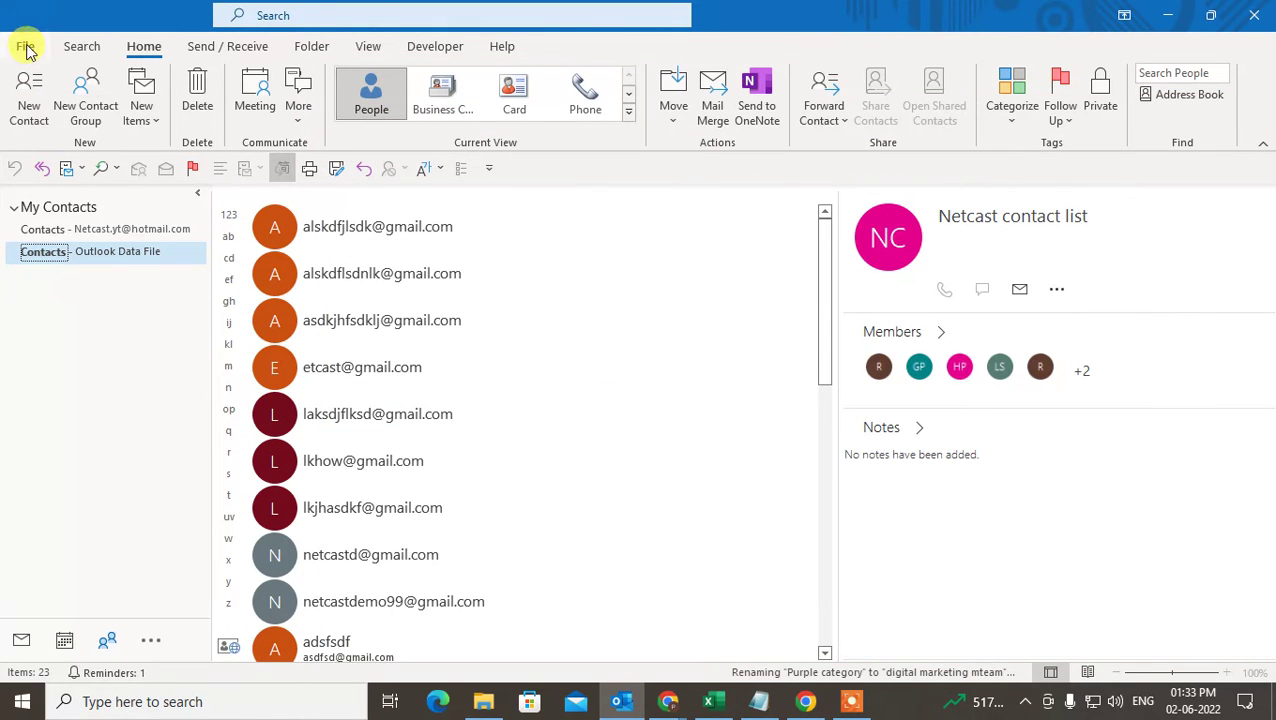
click(24, 645)
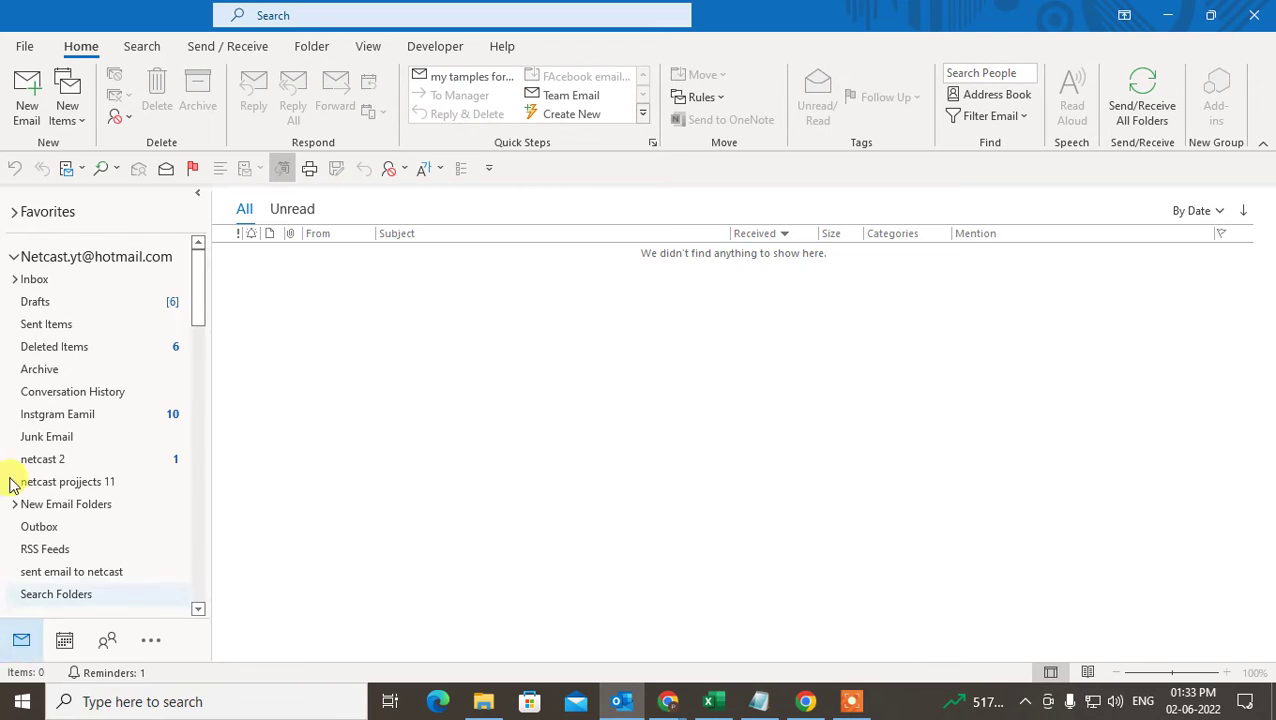
click(40, 108)
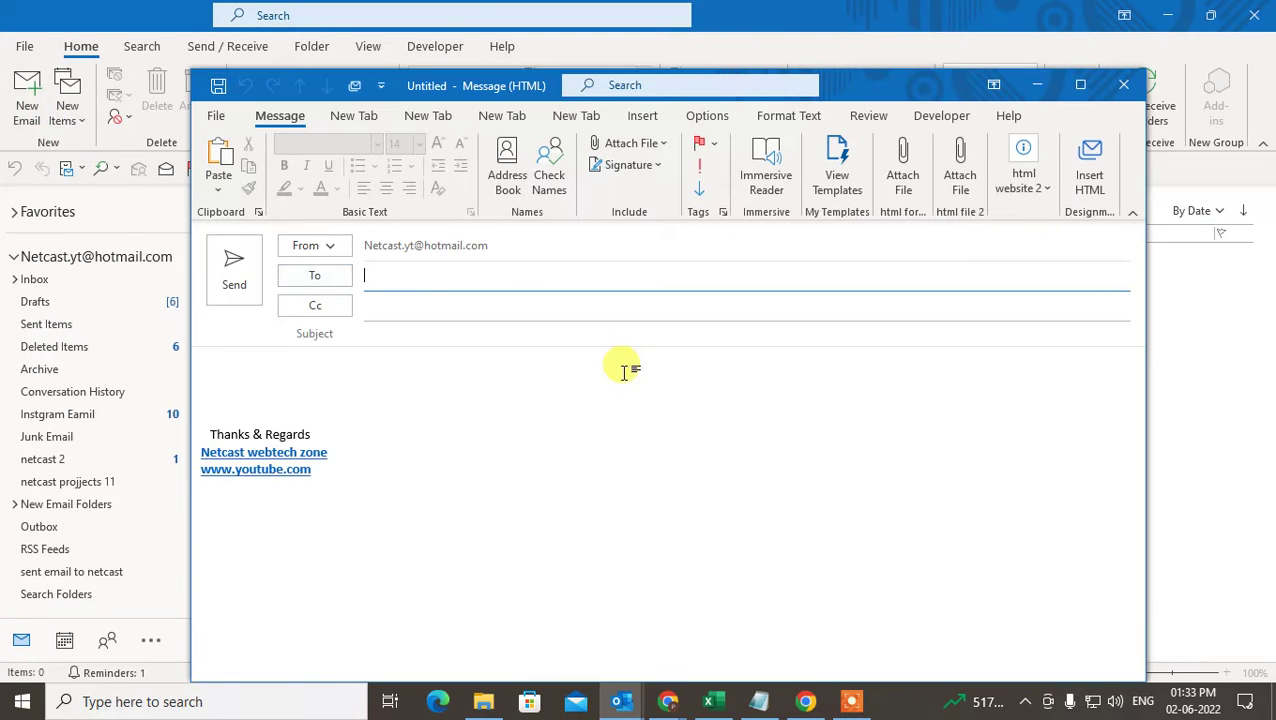
click(418, 274)
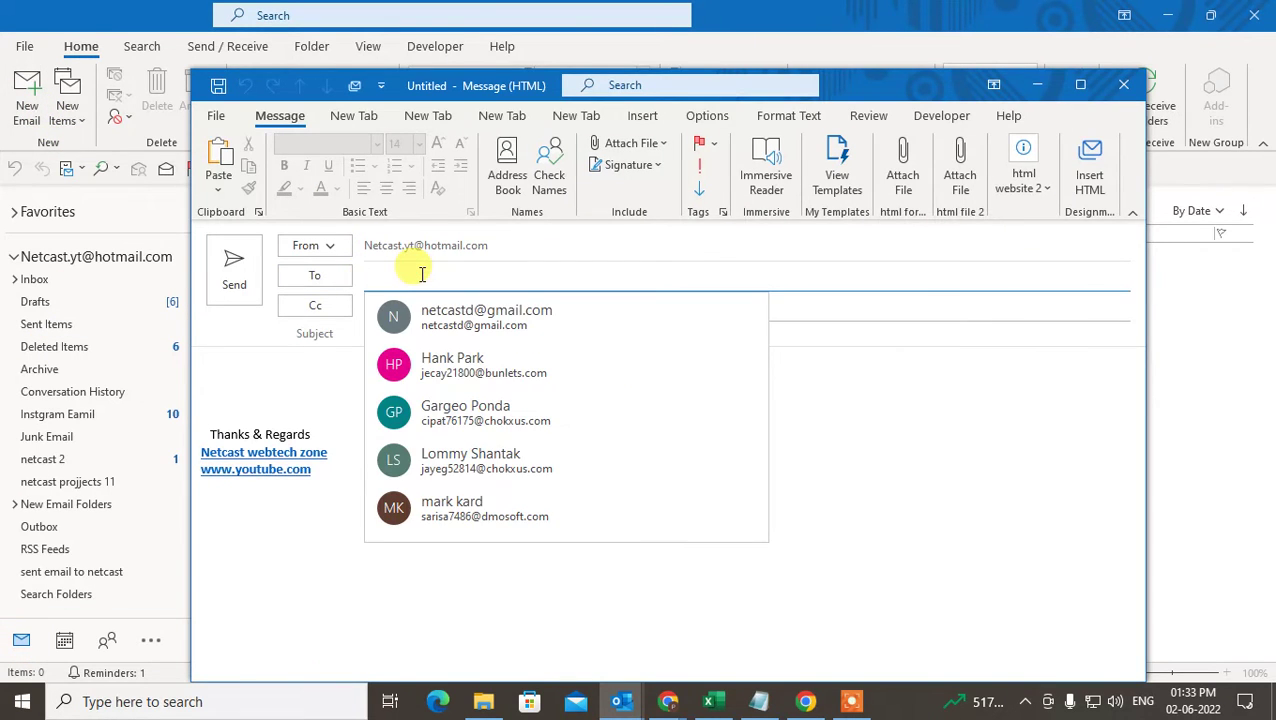
text(di)
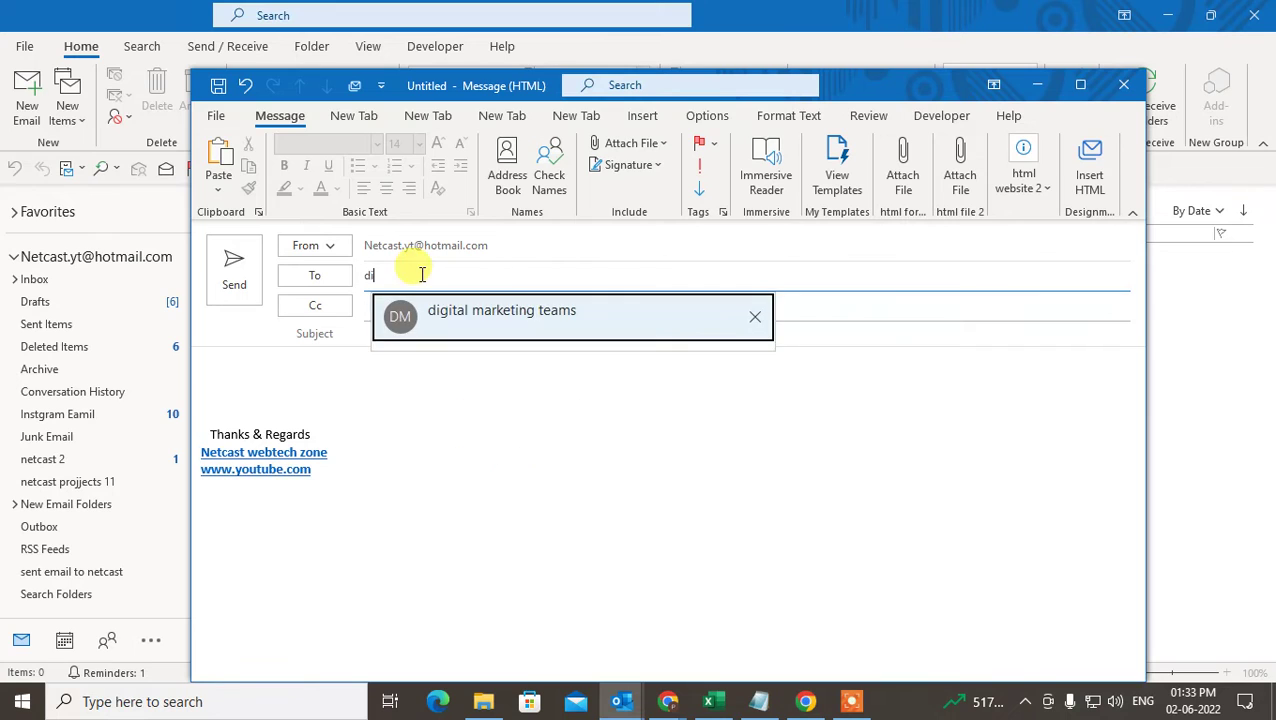
click(428, 314)
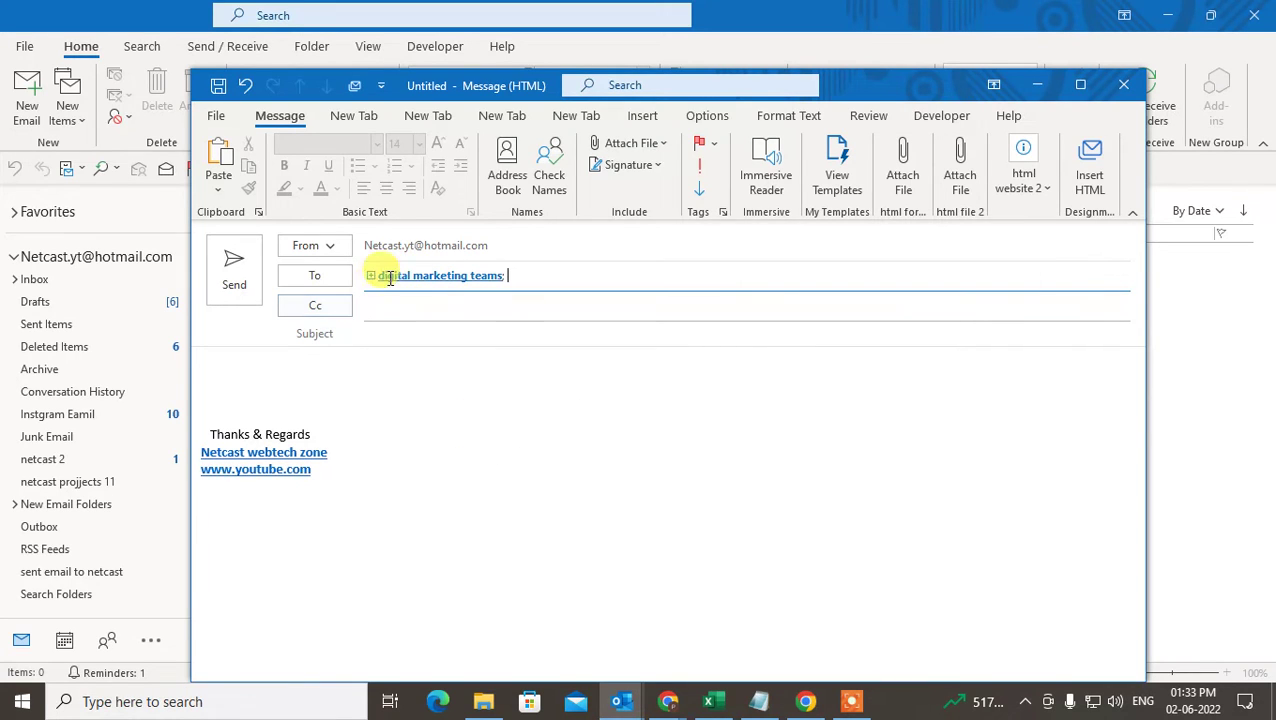
click(498, 277)
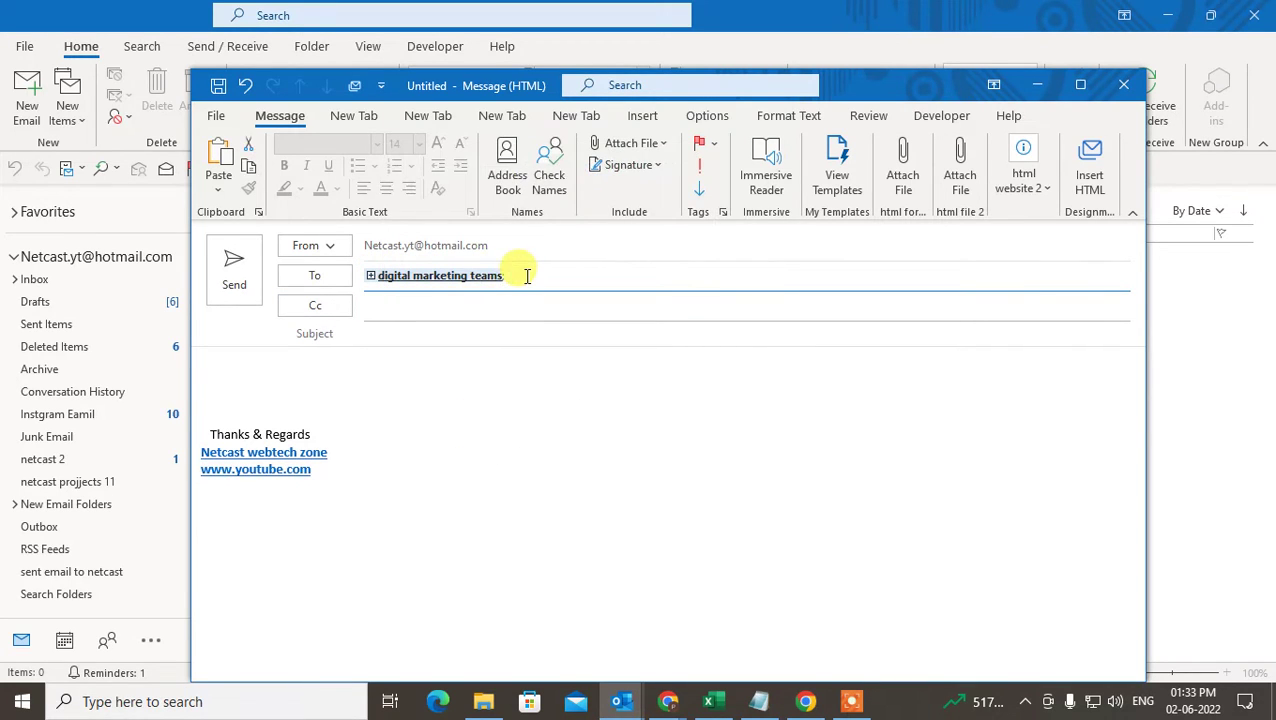
key(Delete)
click(396, 276)
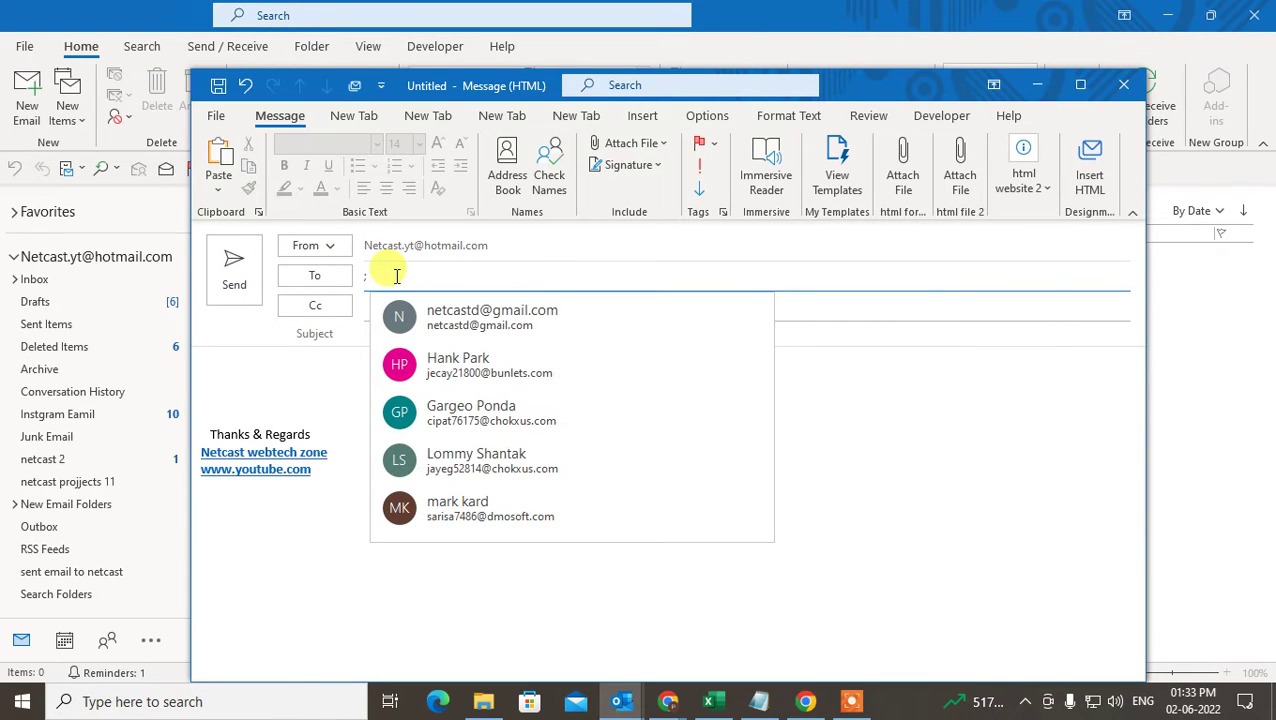
key(BackSpace)
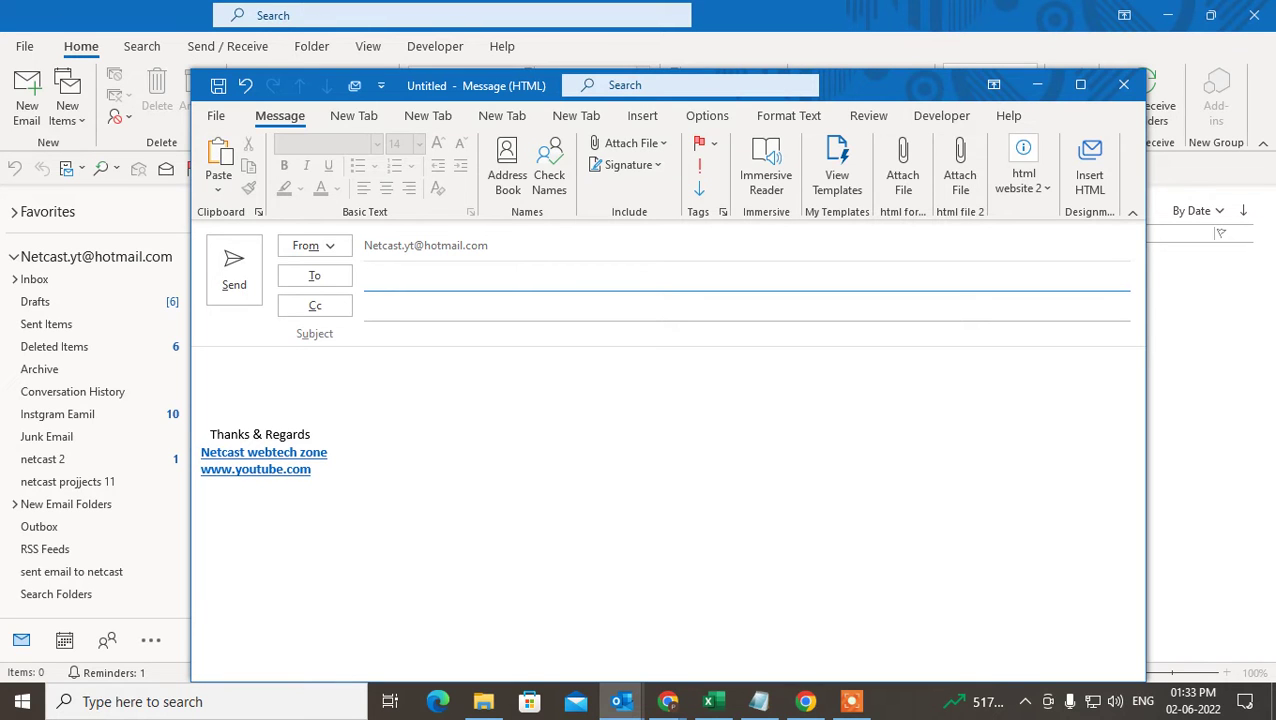
click(314, 286)
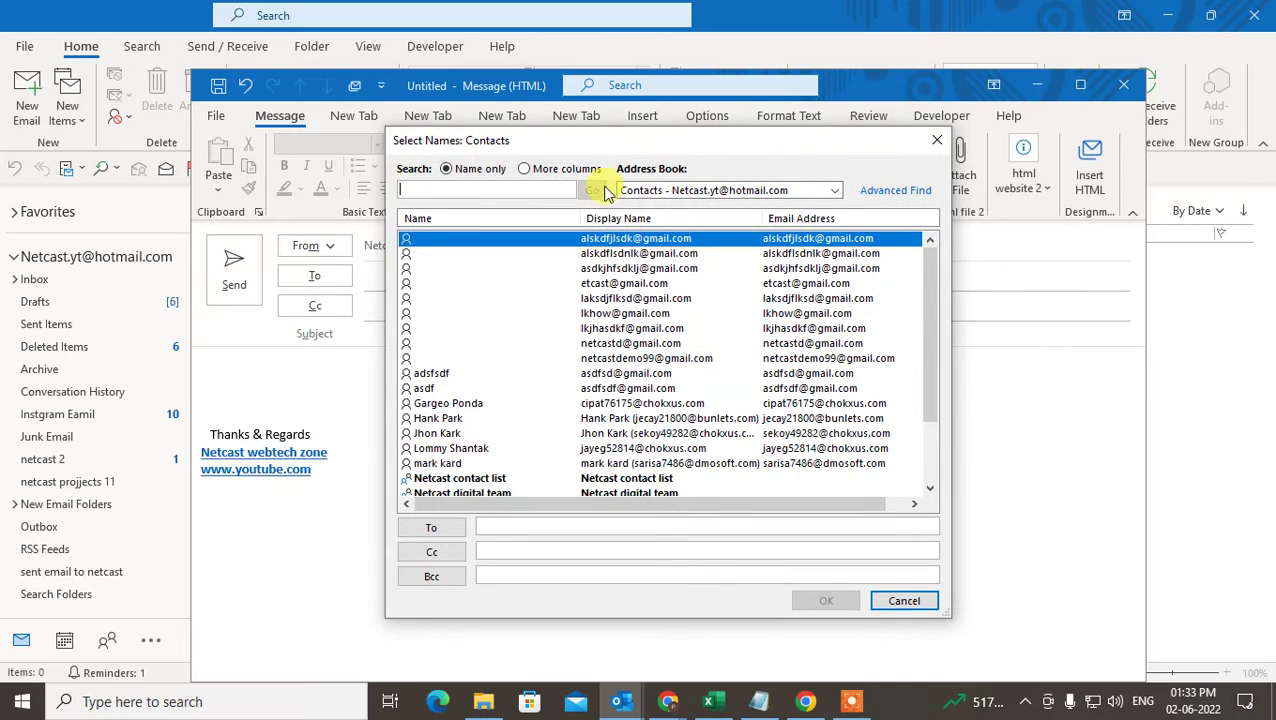
Pick the Netcast digital team group from the Contacts address book as the To recipient and confirm.
click(680, 189)
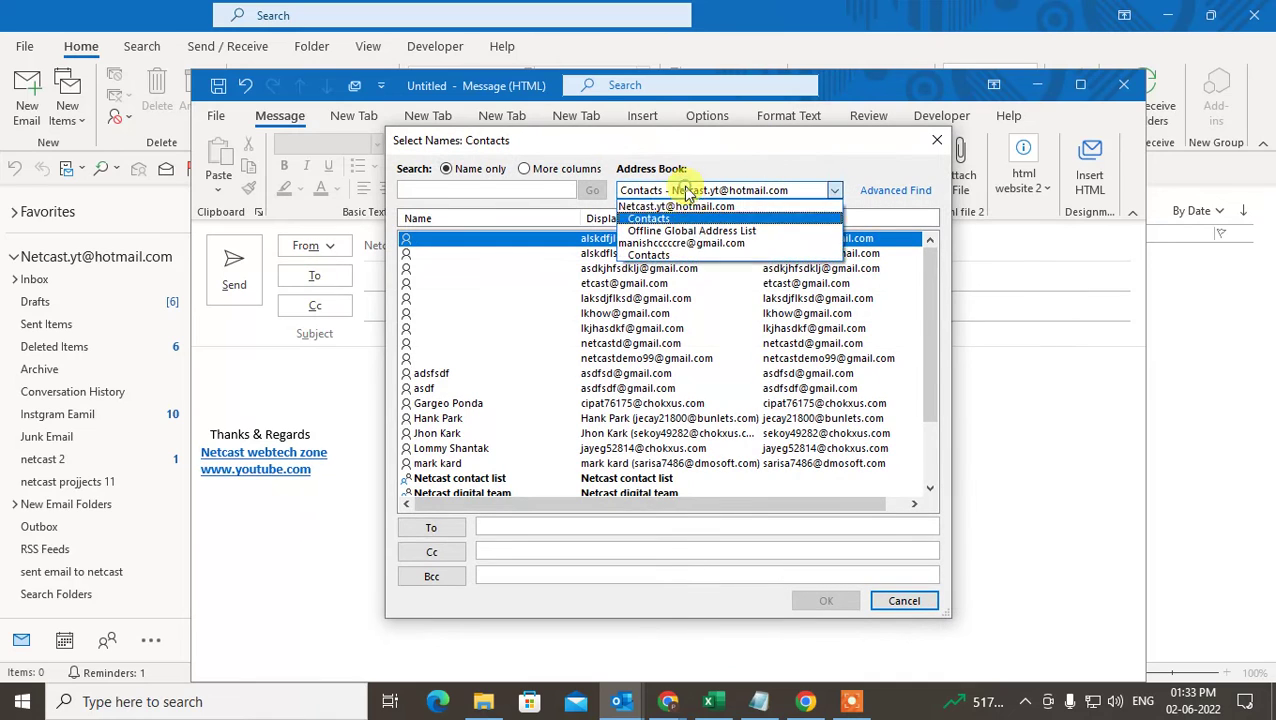
click(538, 232)
scroll(537, 441, down, 2)
click(462, 388)
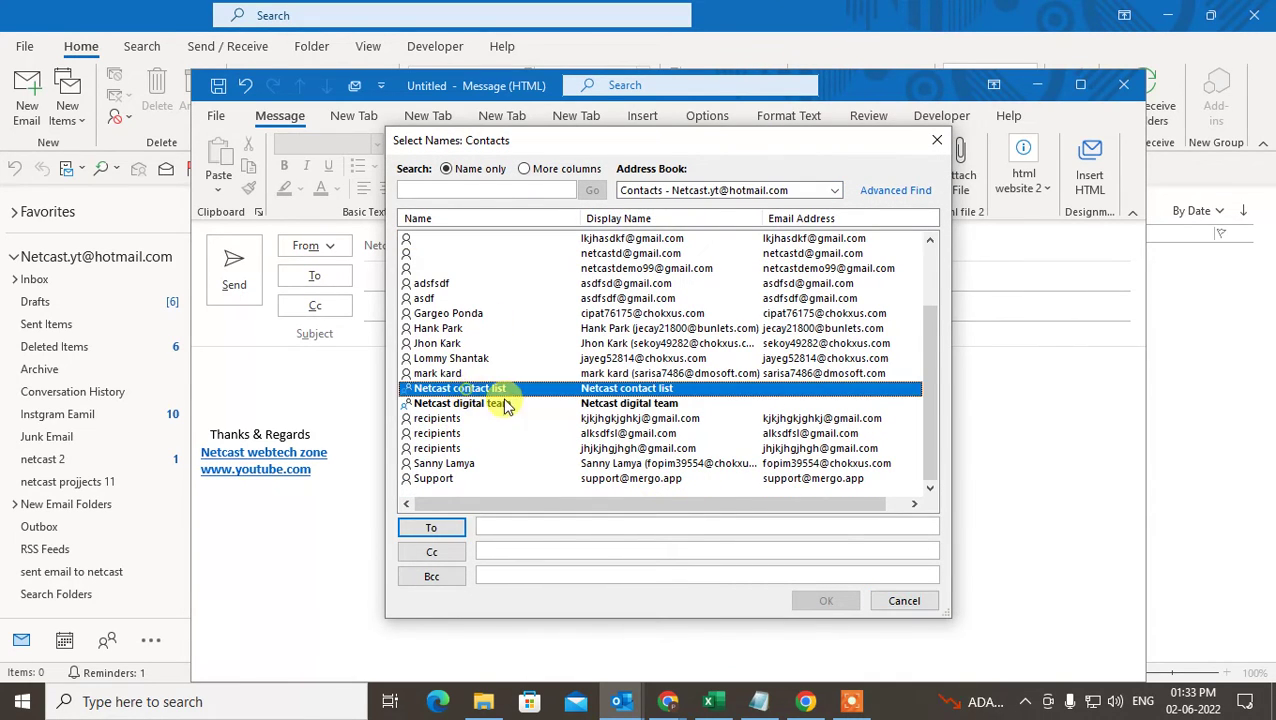
click(485, 403)
click(459, 389)
click(655, 404)
scroll(490, 328, up, 2)
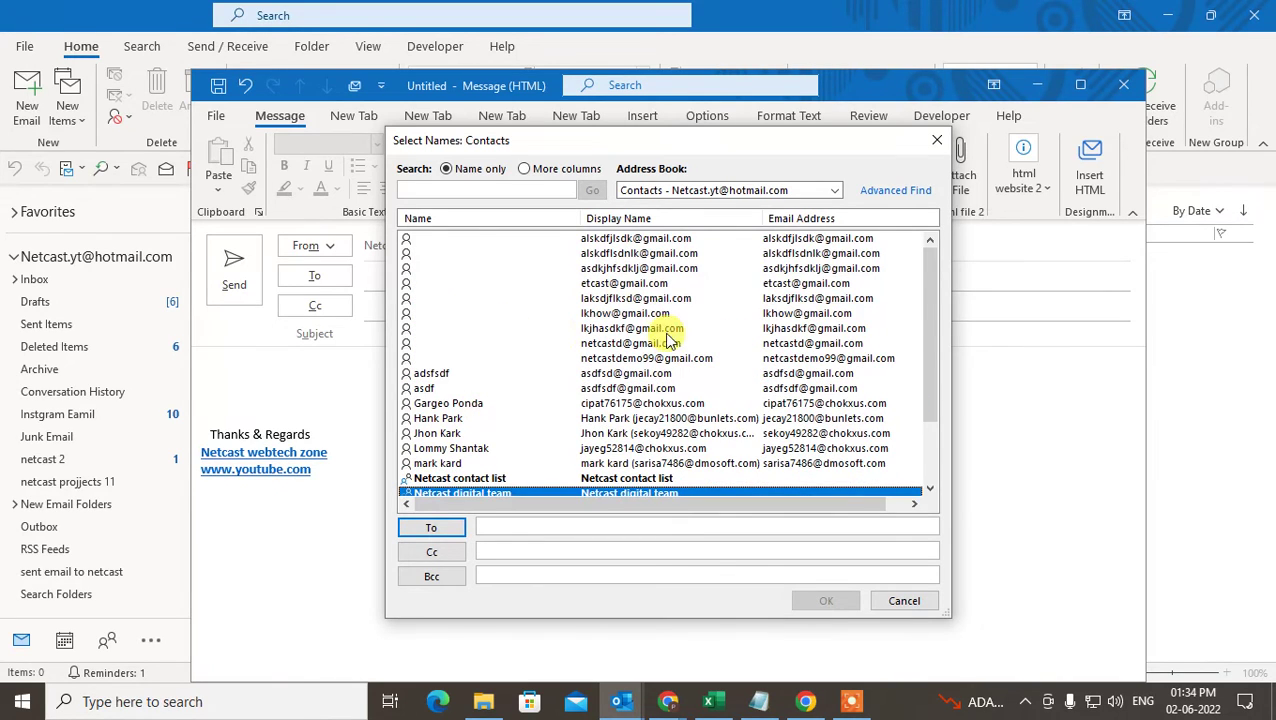
scroll(640, 380, down, 2)
click(518, 315)
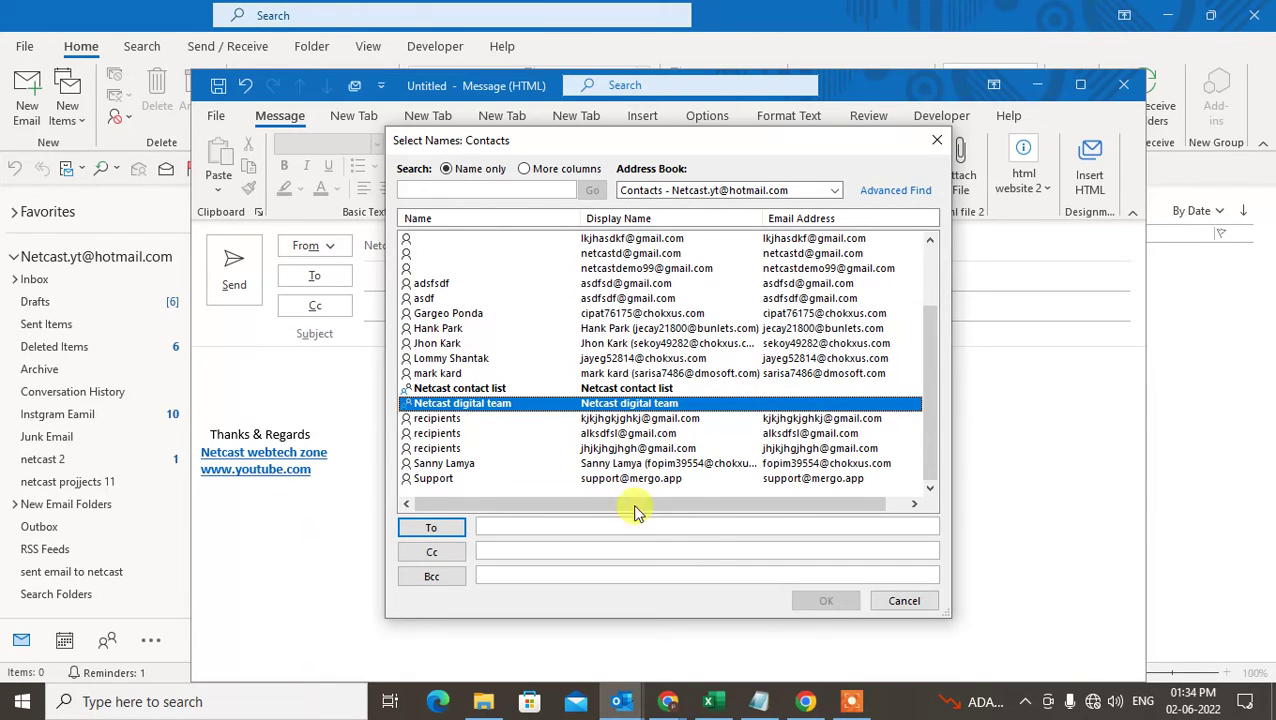
click(431, 528)
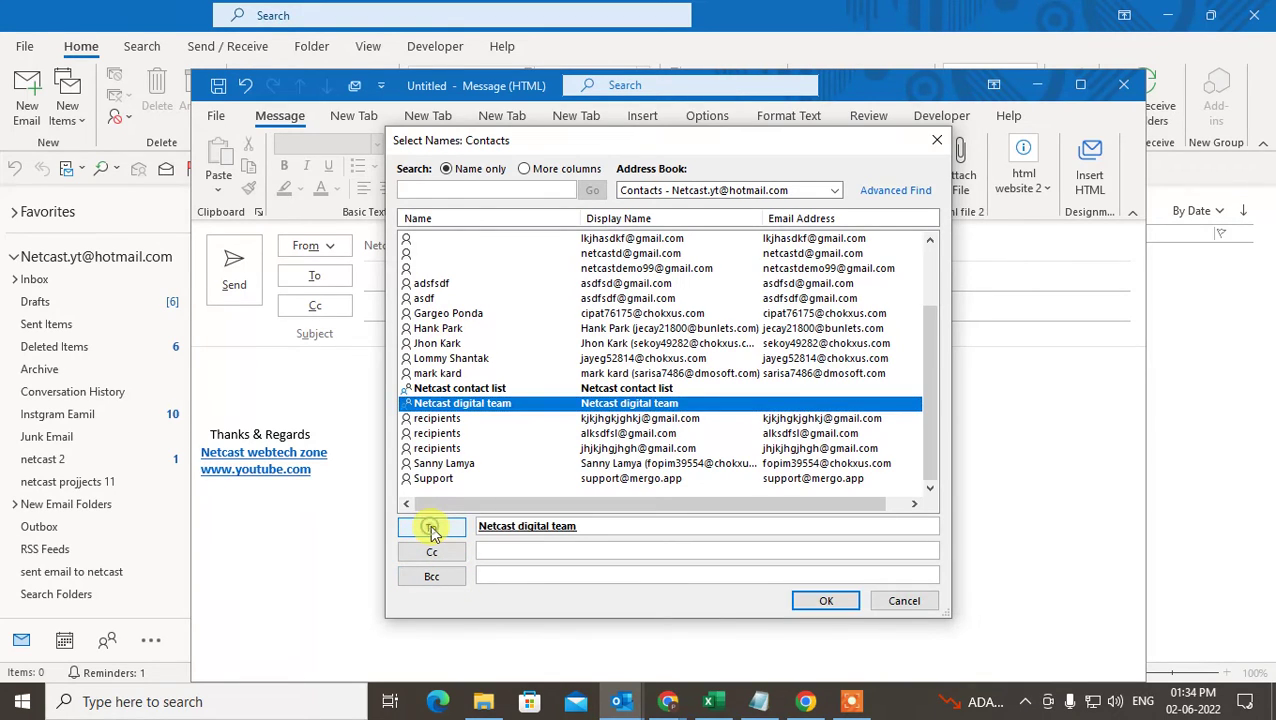
click(817, 596)
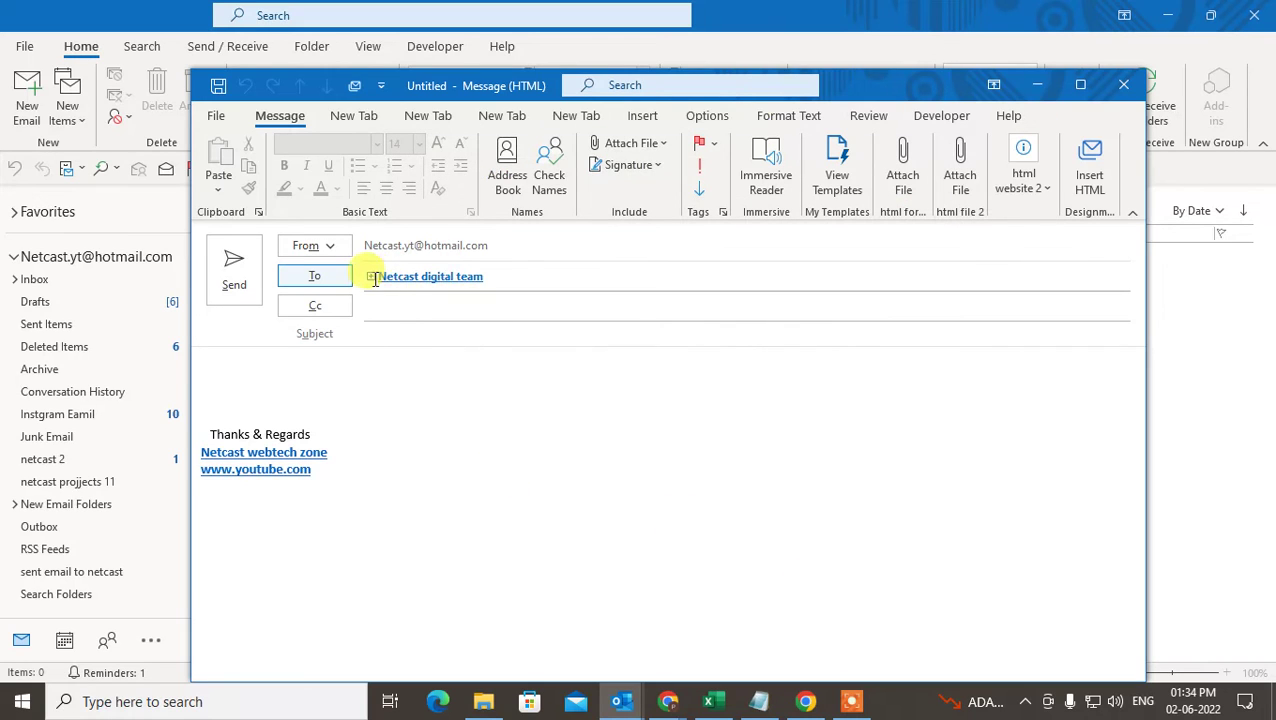
mouse_move(410, 275)
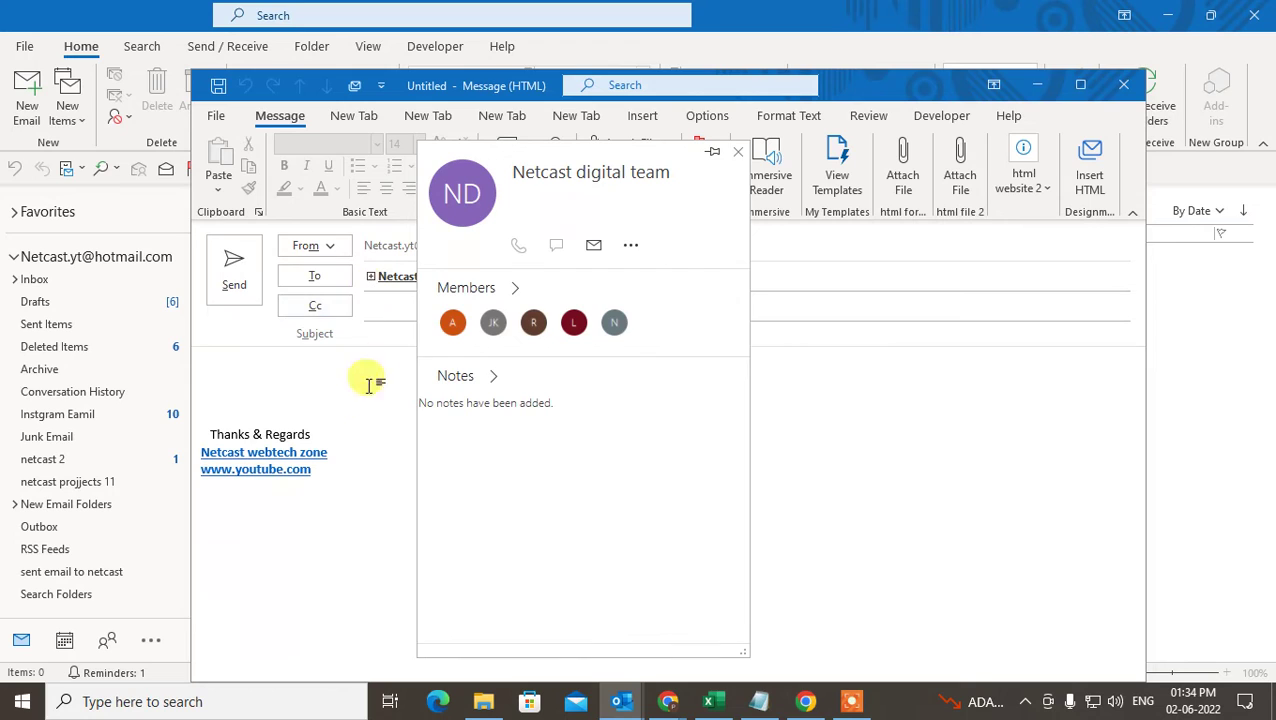
Dismiss the contact card and expand the Netcast digital team group into its member addresses.
click(345, 405)
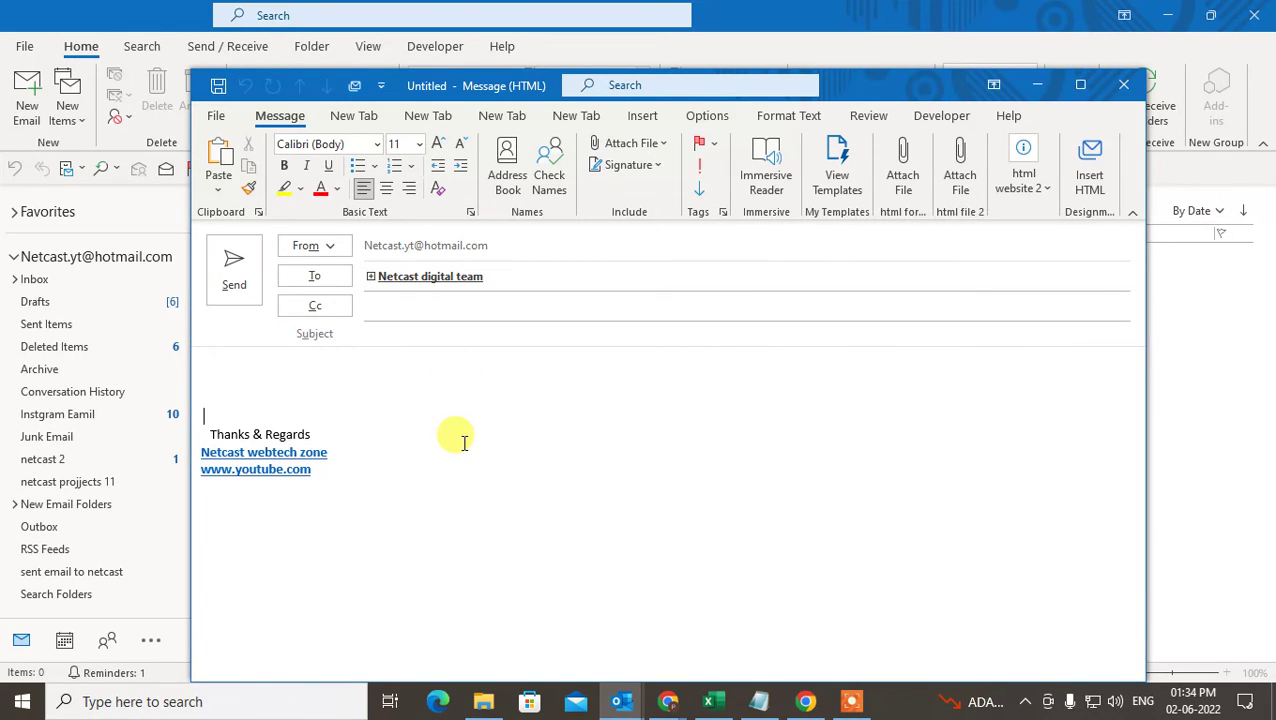
click(370, 277)
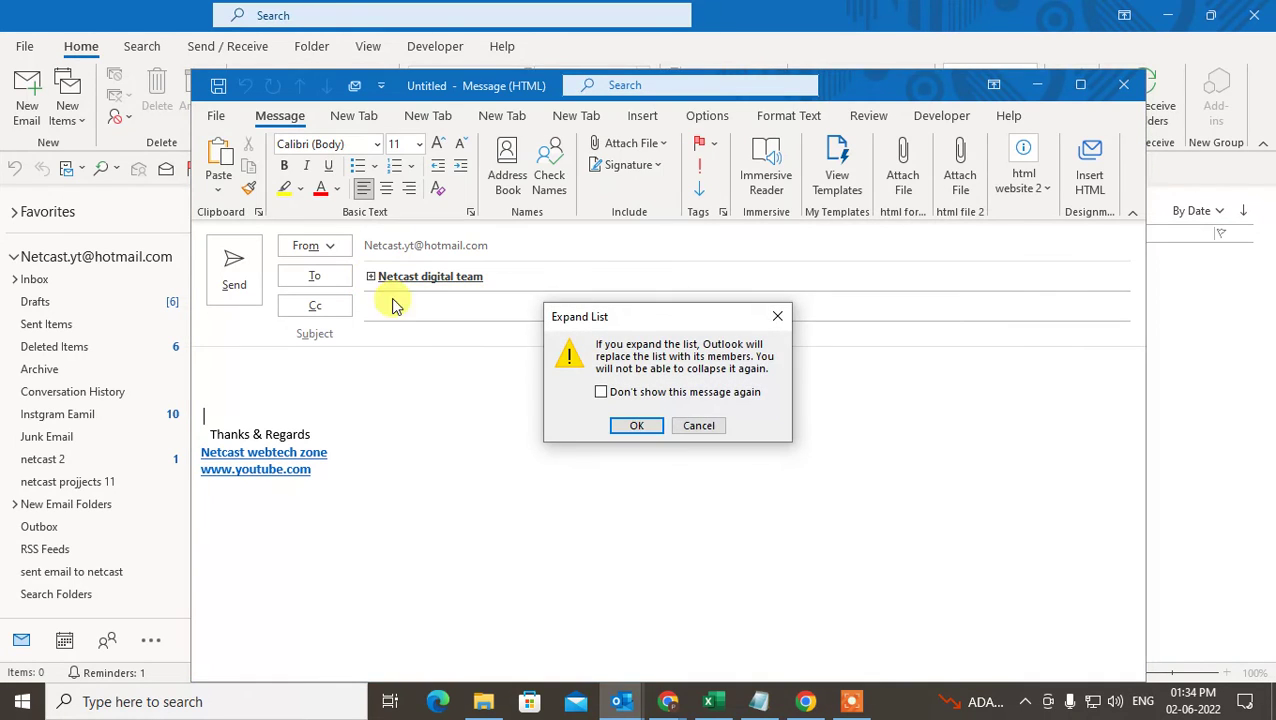
click(628, 424)
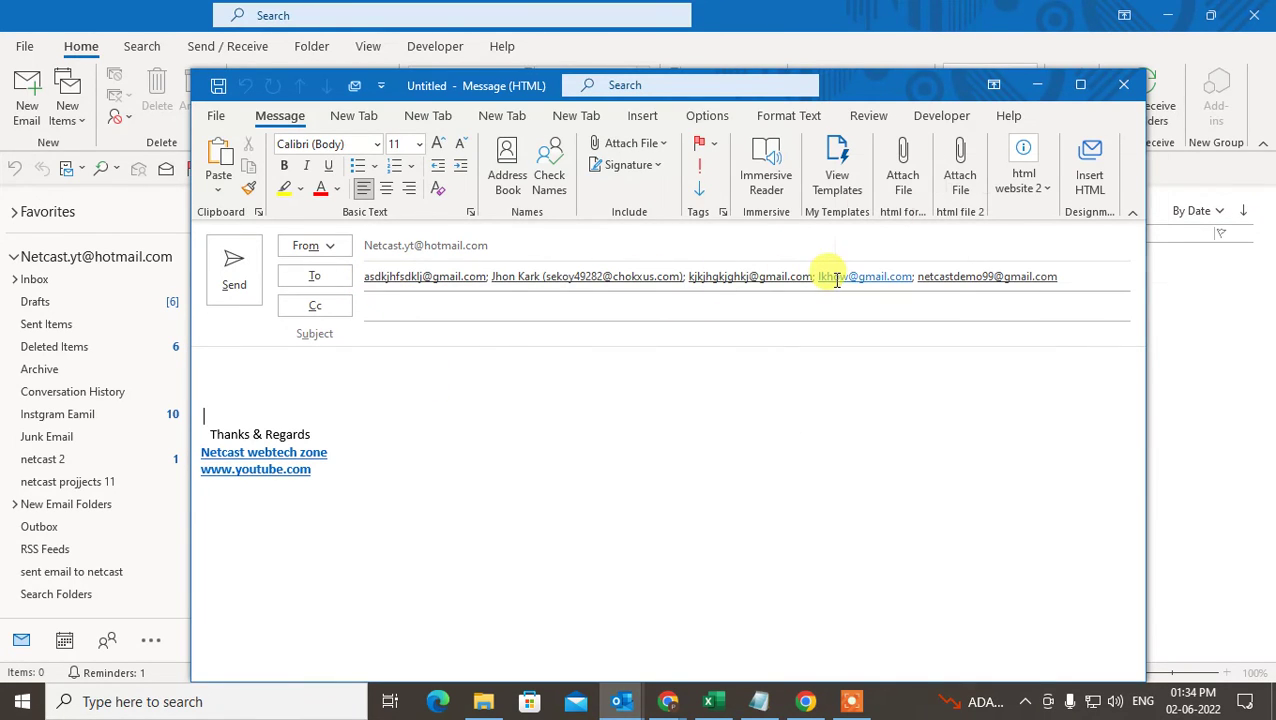
Replace the last To address with the first 'net' autocomplete suggestion, then close the message.
mouse_move(826, 276)
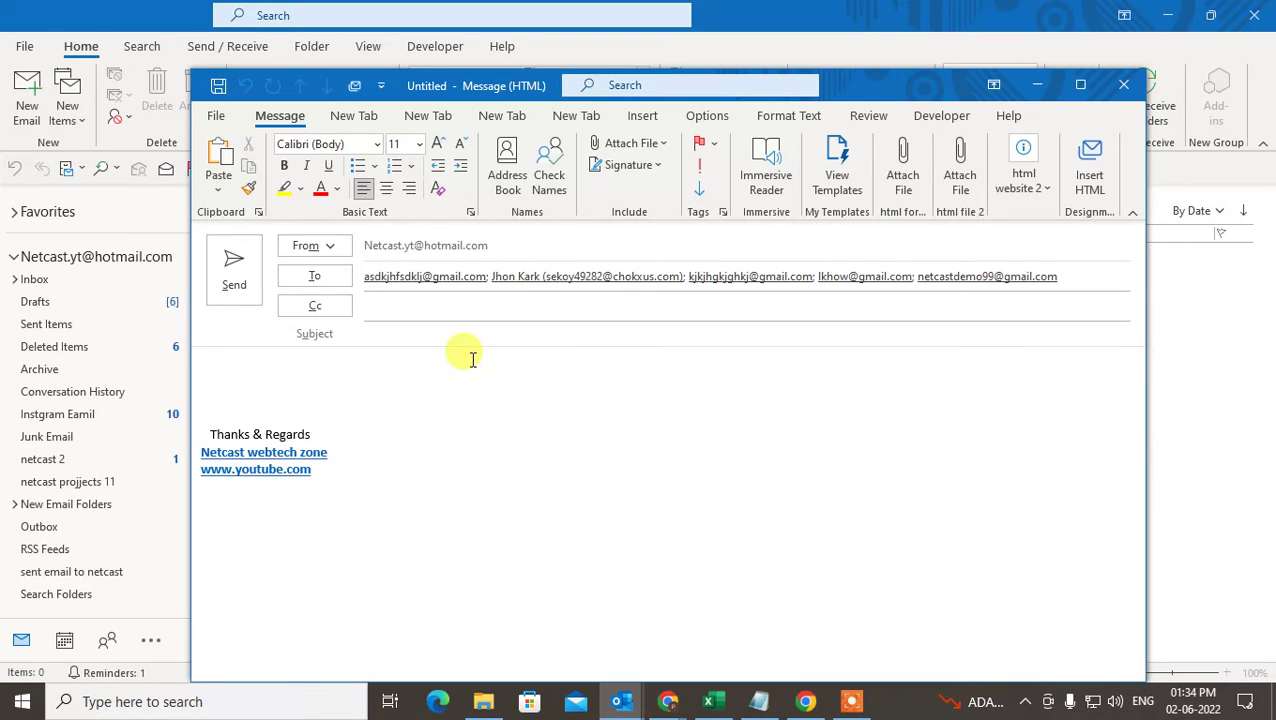
click(1082, 276)
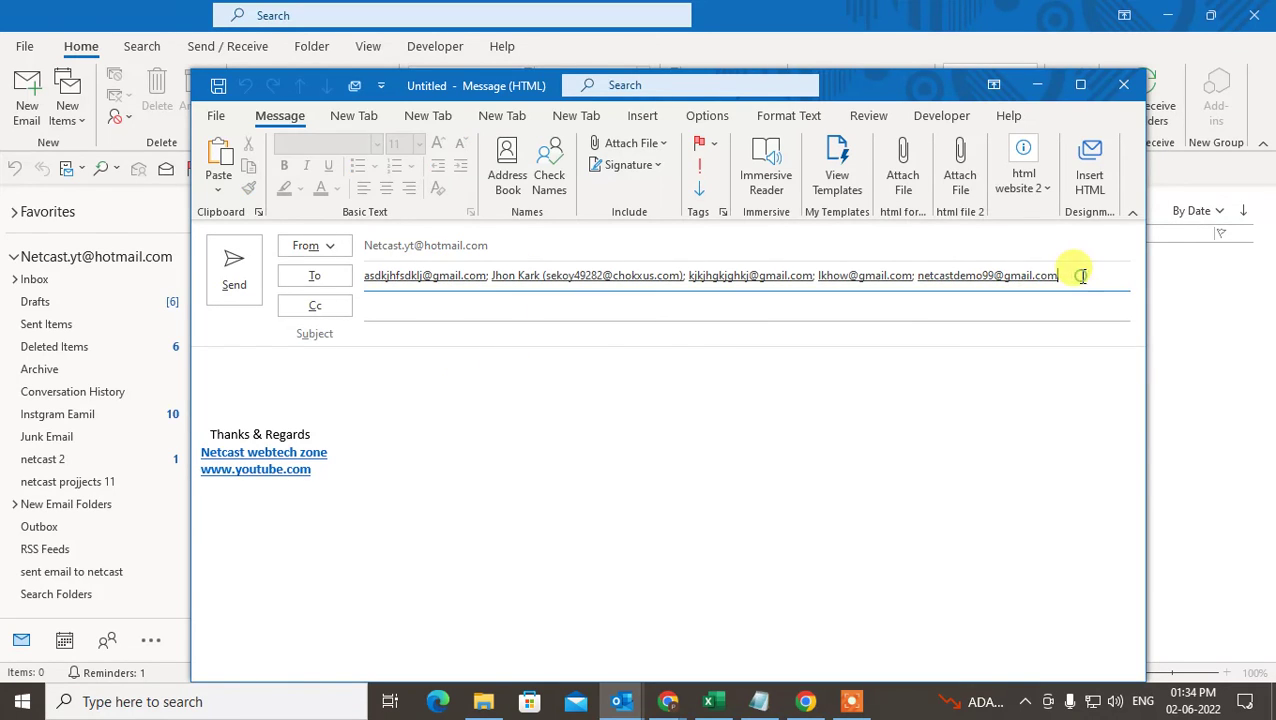
key(BackSpace)
key(BackSpace)
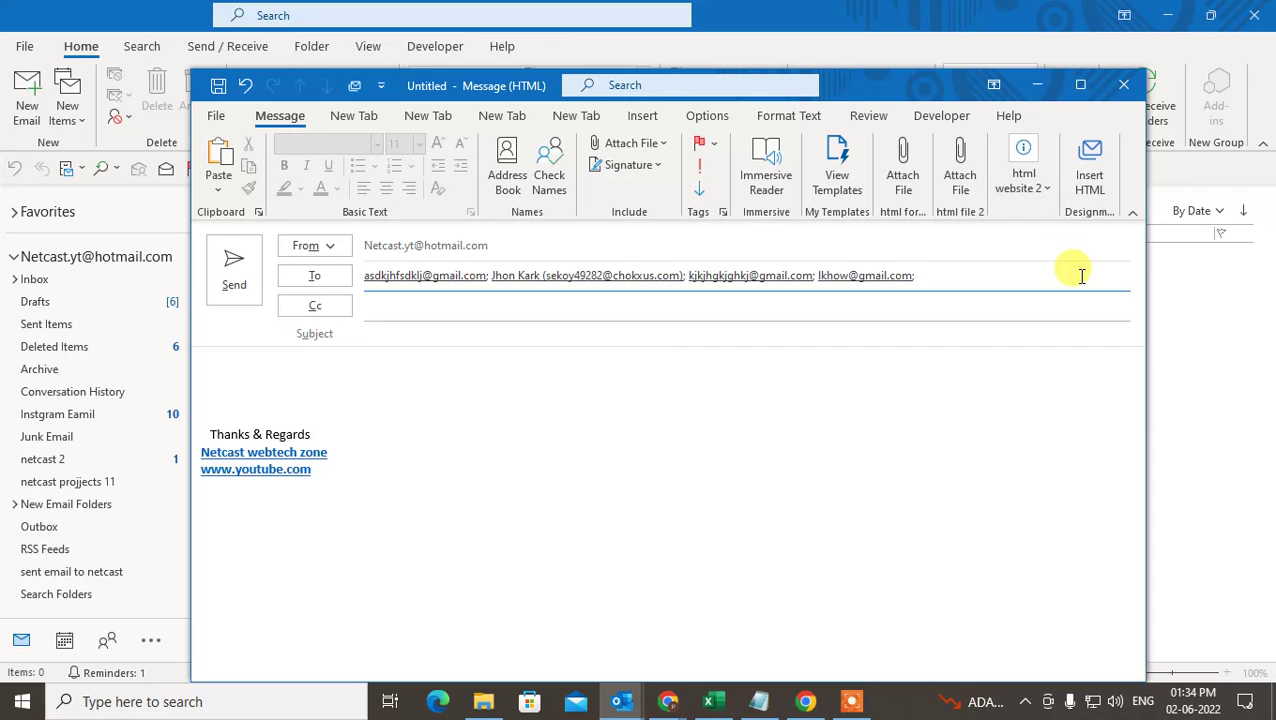
text(netc)
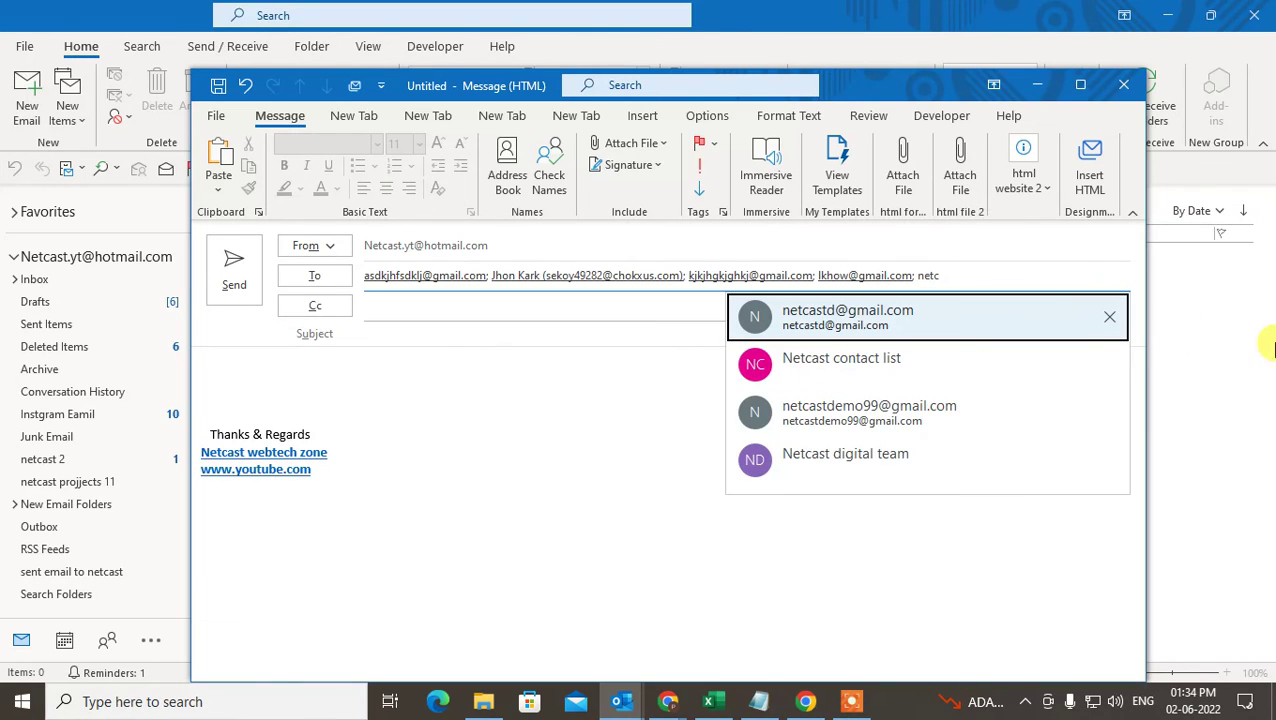
click(1018, 322)
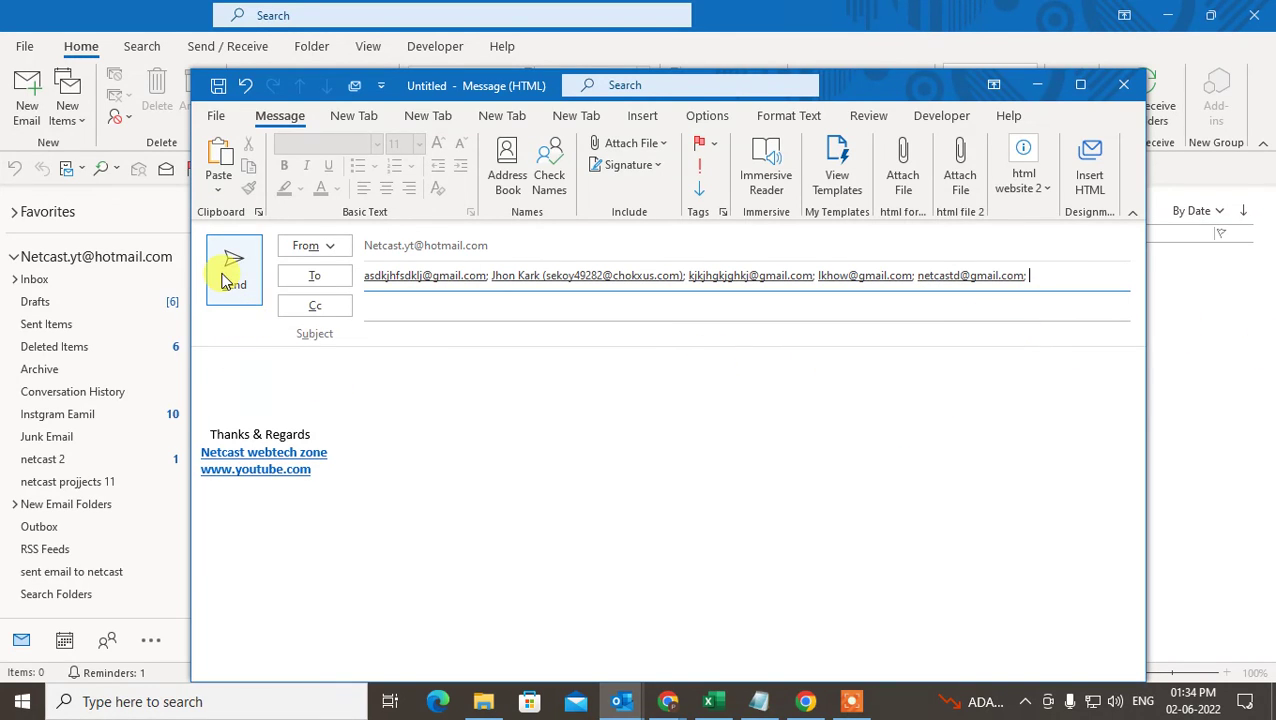
click(1122, 84)
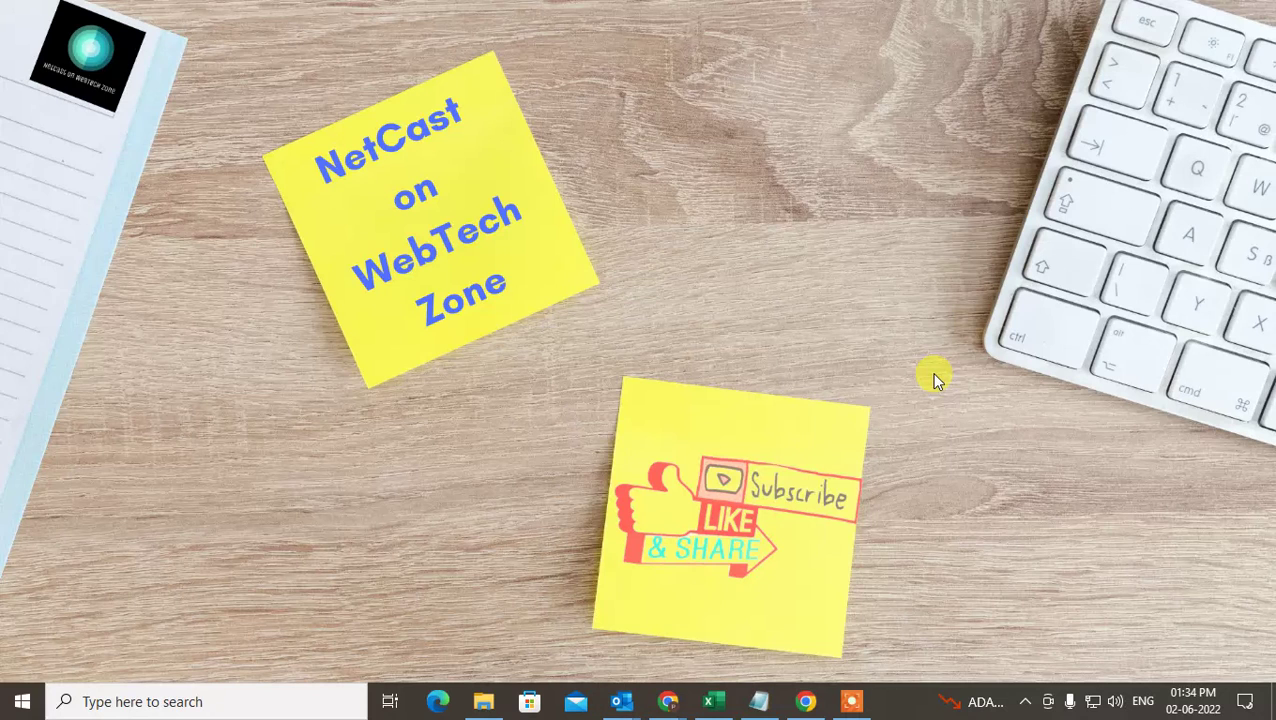